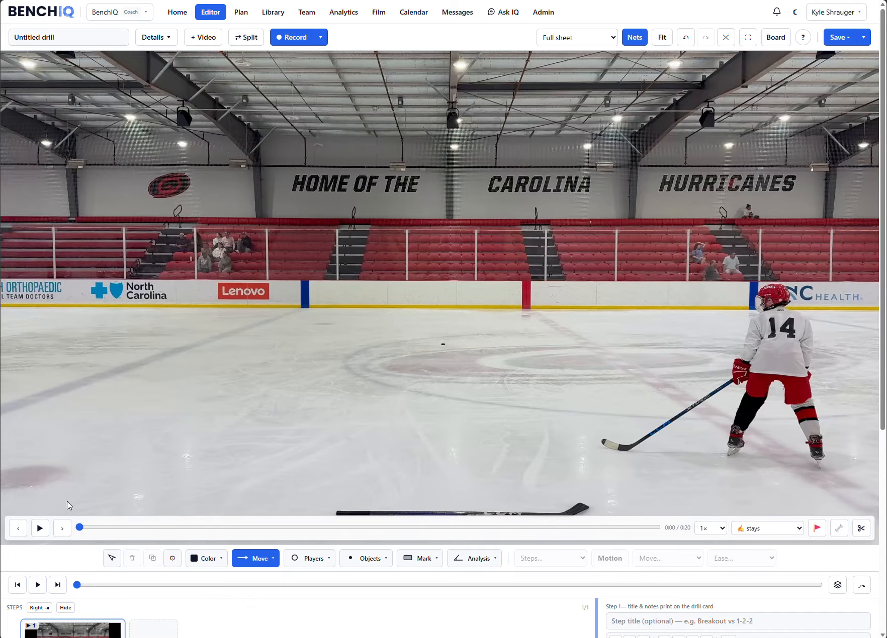
# - Play the clip briefly, pause it, and resume playback at 0.5× speed
pyautogui.click(39, 528)
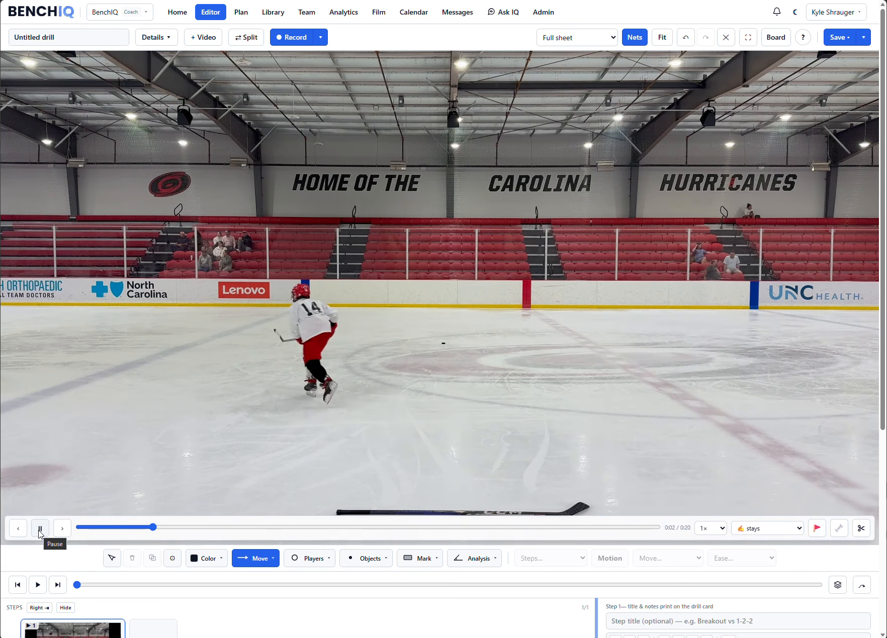
pyautogui.click(39, 533)
pyautogui.click(704, 530)
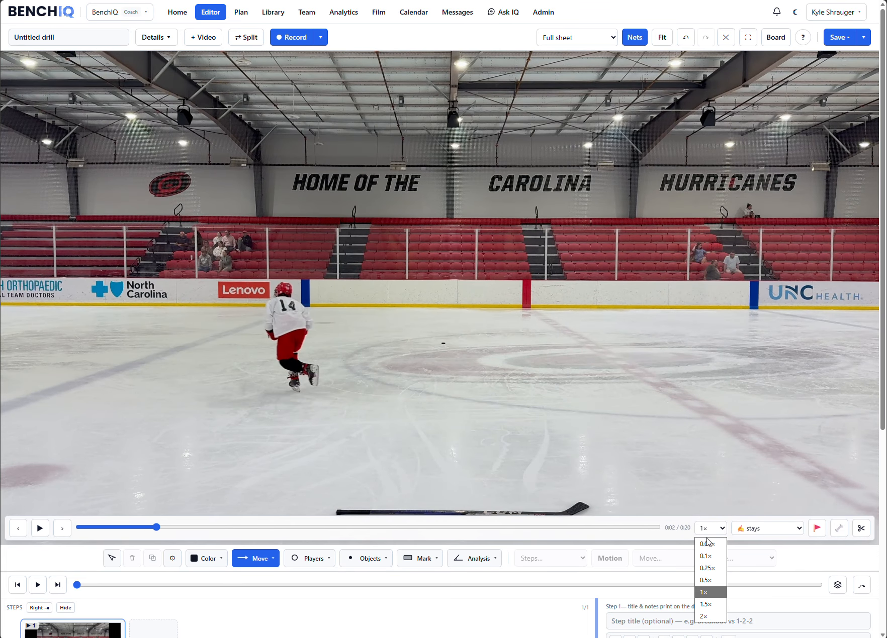
pyautogui.click(706, 580)
pyautogui.click(40, 528)
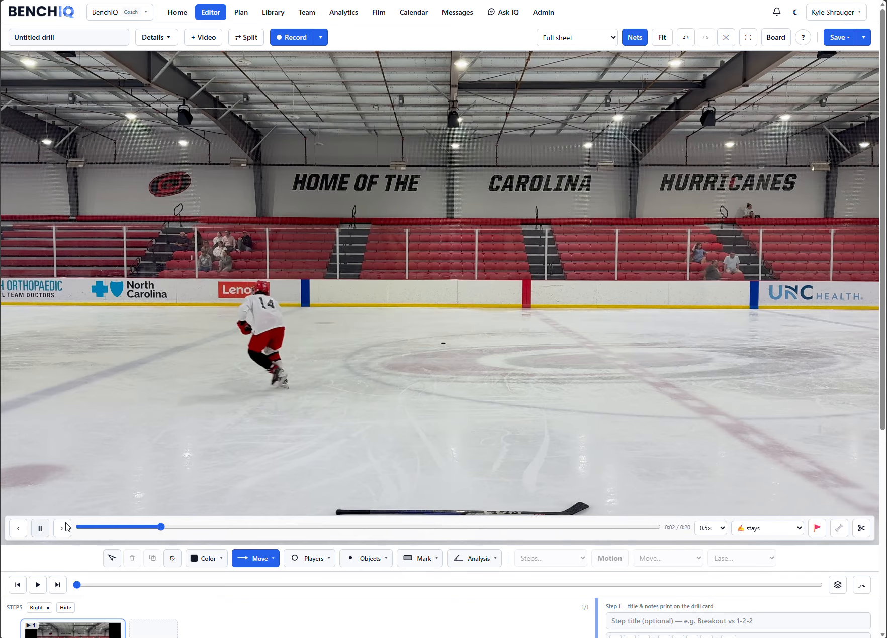
# - Slow the playback speed to 0.25×, watch the player in slow motion, and pause the clip
pyautogui.click(710, 530)
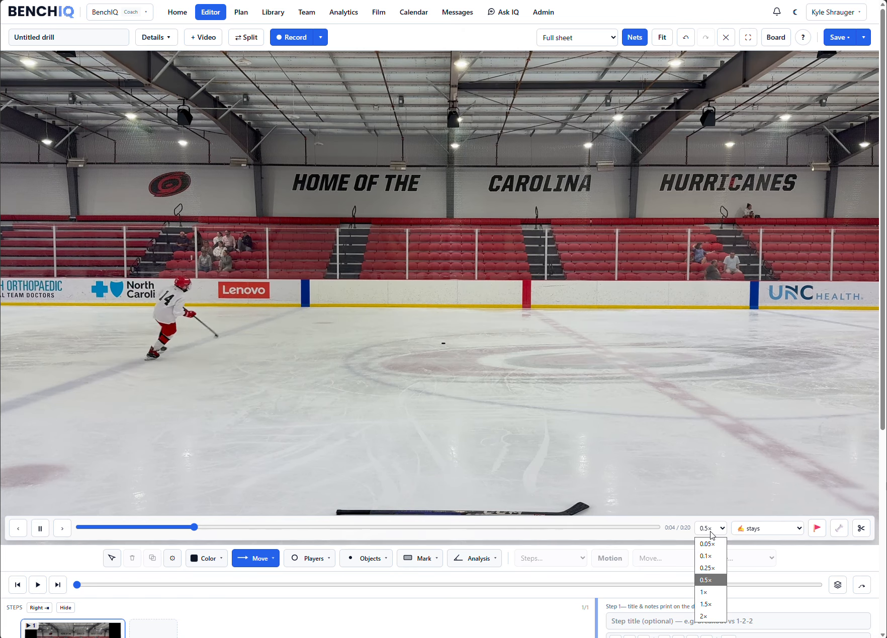
pyautogui.click(712, 569)
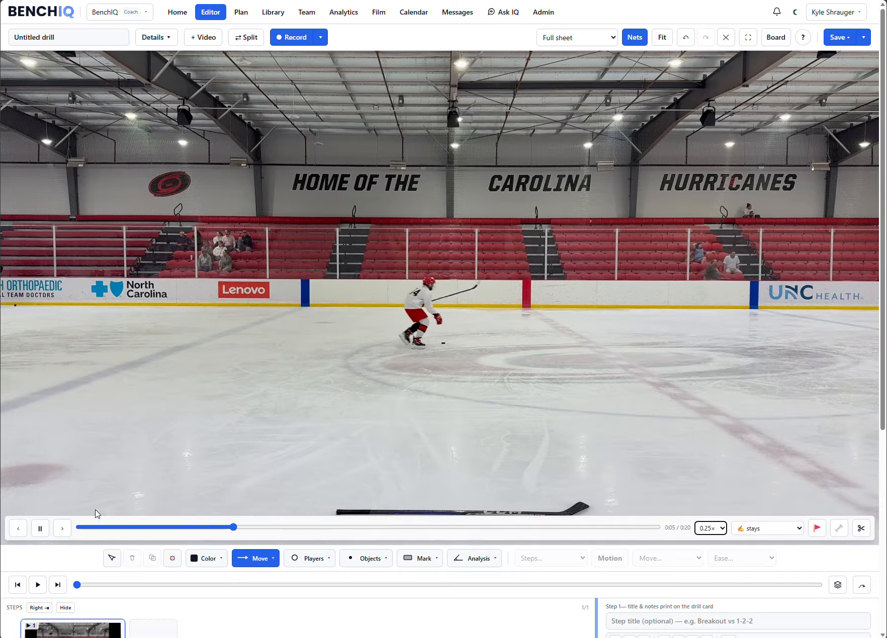
pyautogui.click(40, 530)
# - Set the playback speed to 0.5× and rewind the clip to its start
pyautogui.click(718, 531)
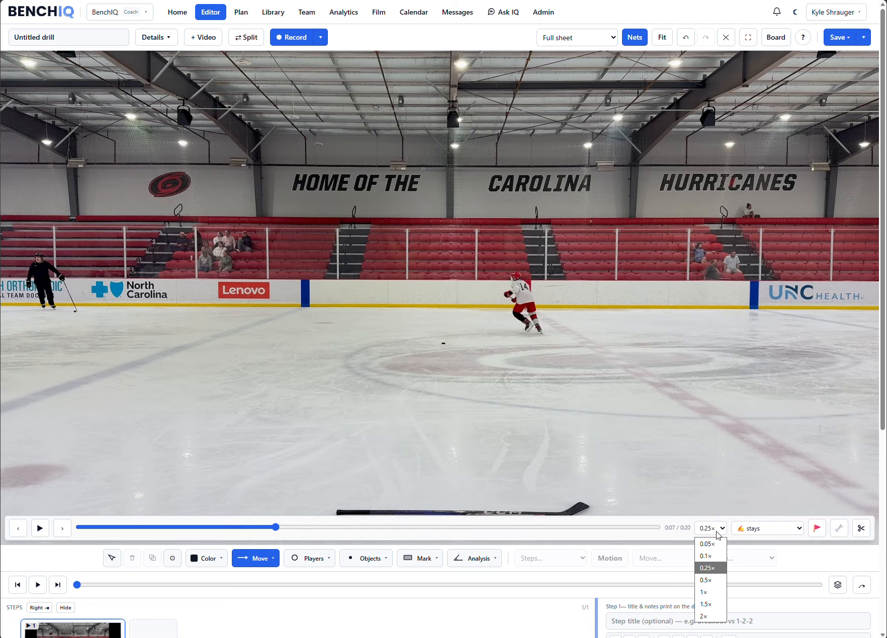
pyautogui.click(710, 580)
pyautogui.moveTo(274, 528); pyautogui.dragTo(75, 532)
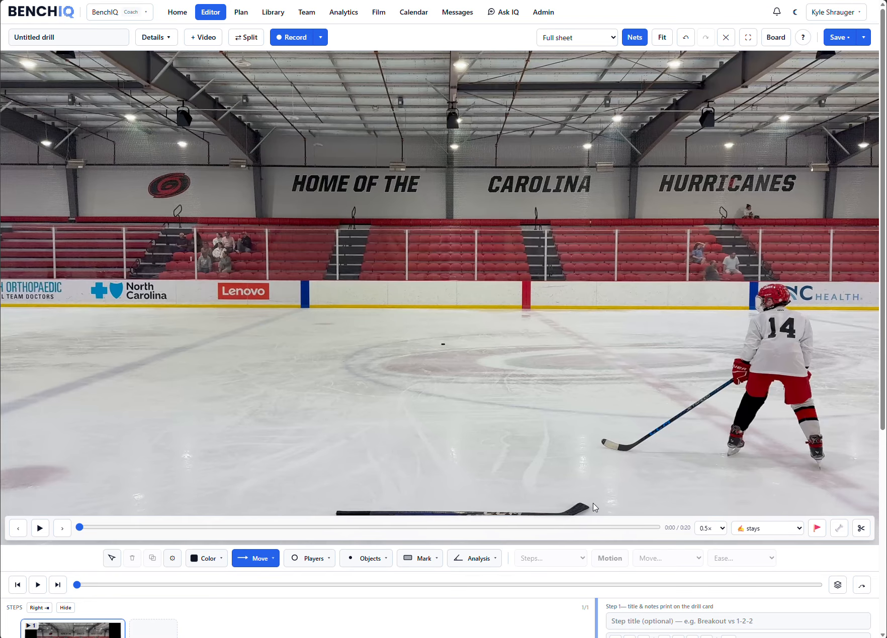
# - Try the clip's start and end trim handles, return them to the full range, and apply the trim
pyautogui.click(860, 529)
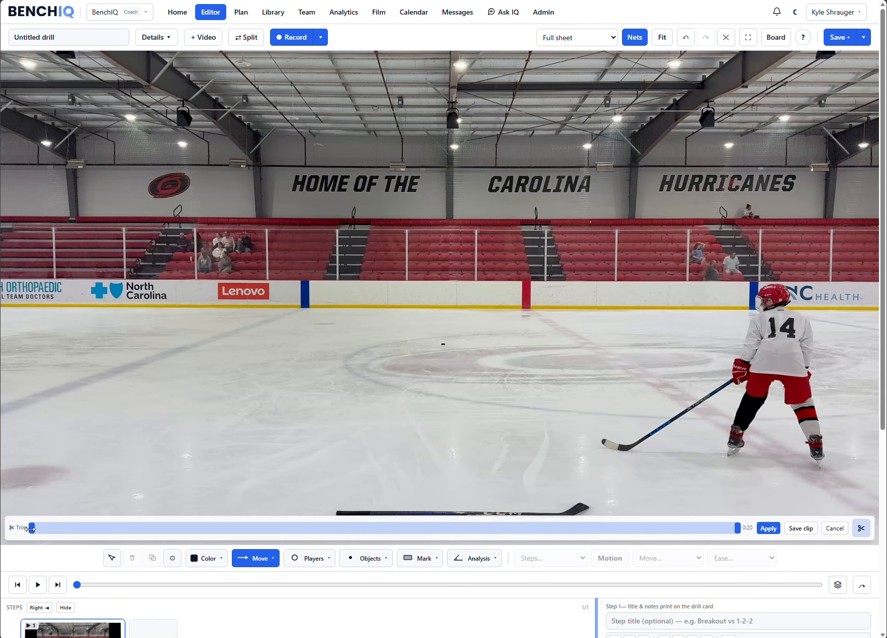
pyautogui.moveTo(41, 531)
pyautogui.mouseDown()
pyautogui.moveTo(84, 528)
pyautogui.moveTo(32, 529)
pyautogui.mouseUp()
pyautogui.moveTo(735, 529)
pyautogui.mouseDown()
pyautogui.moveTo(681, 529)
pyautogui.moveTo(737, 529)
pyautogui.mouseUp()
pyautogui.click(759, 530)
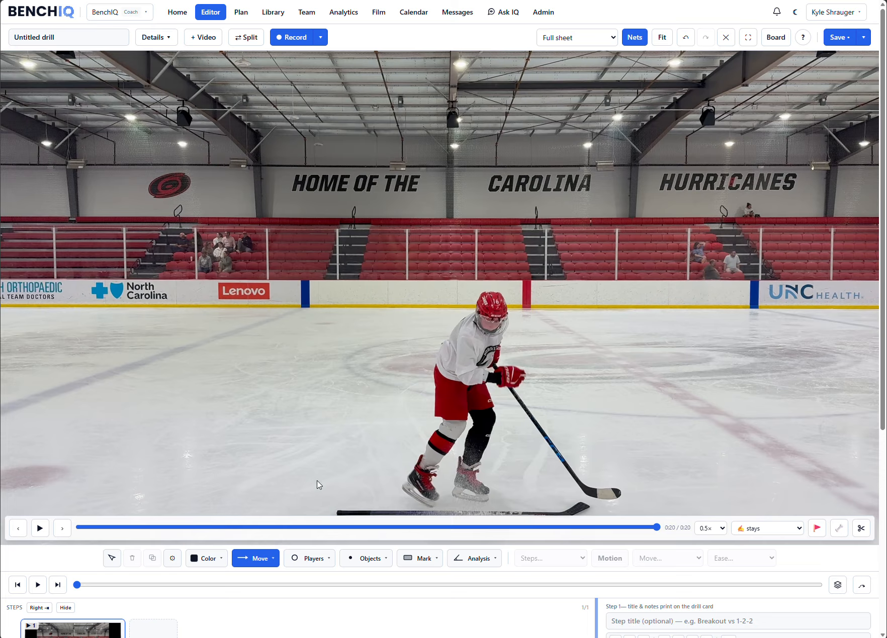
# - Return to the clip's start, play it, and step through it frame by frame in both directions
pyautogui.click(63, 530)
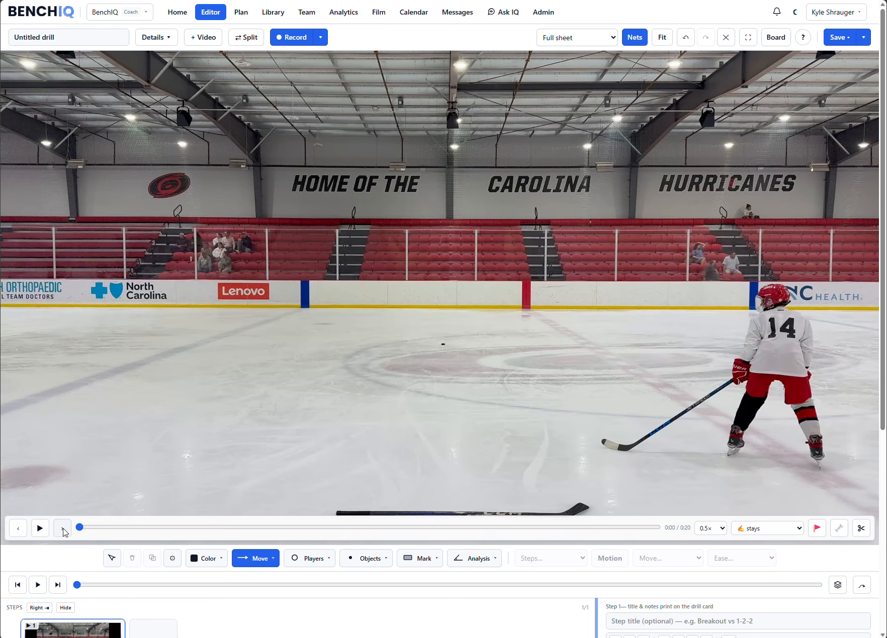
pyautogui.click(39, 528)
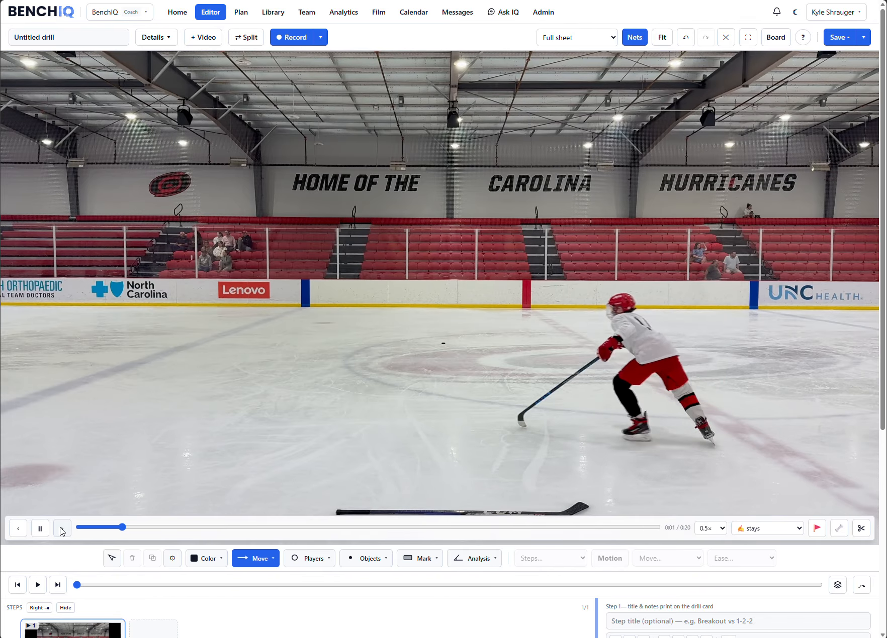
pyautogui.click(19, 530)
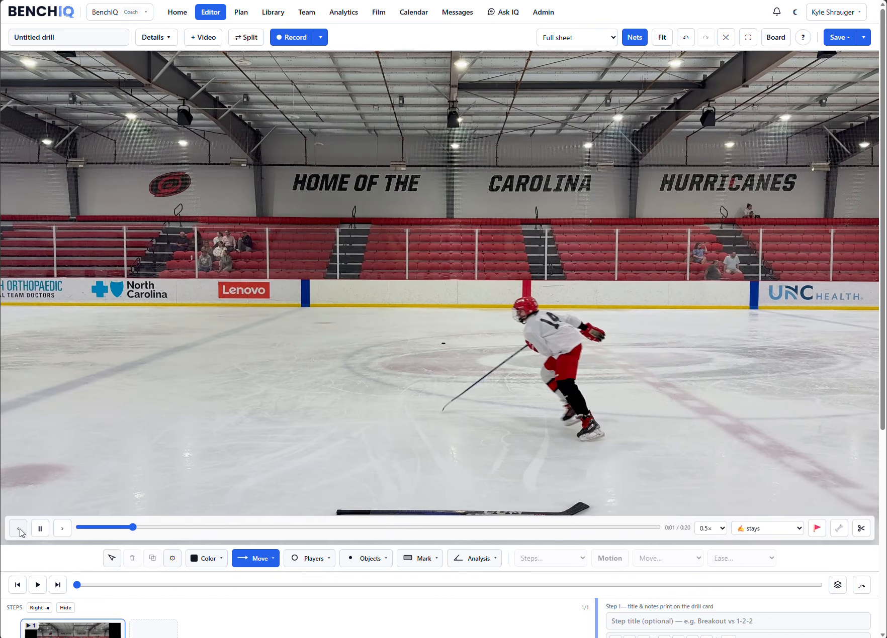
pyautogui.click(61, 530)
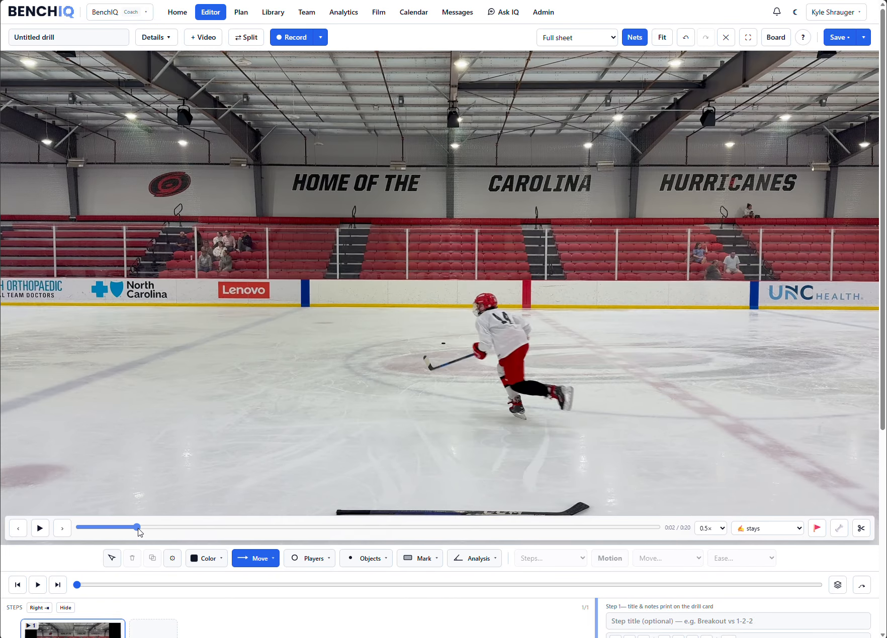
# - Move the clip to the player's first stop at 0:03 and add a marker with a label beginning "1st stop"
pyautogui.moveTo(137, 527); pyautogui.dragTo(179, 524)
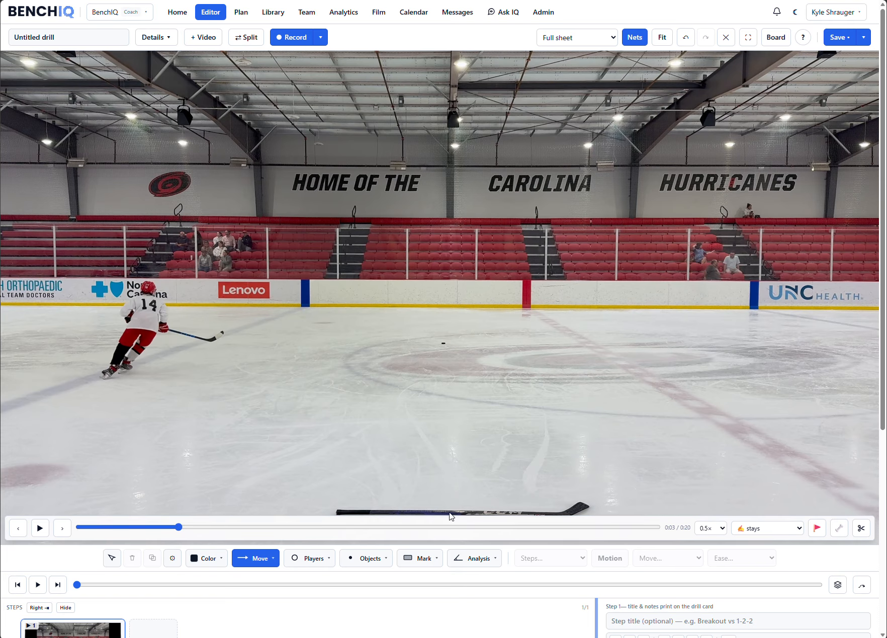
pyautogui.click(816, 529)
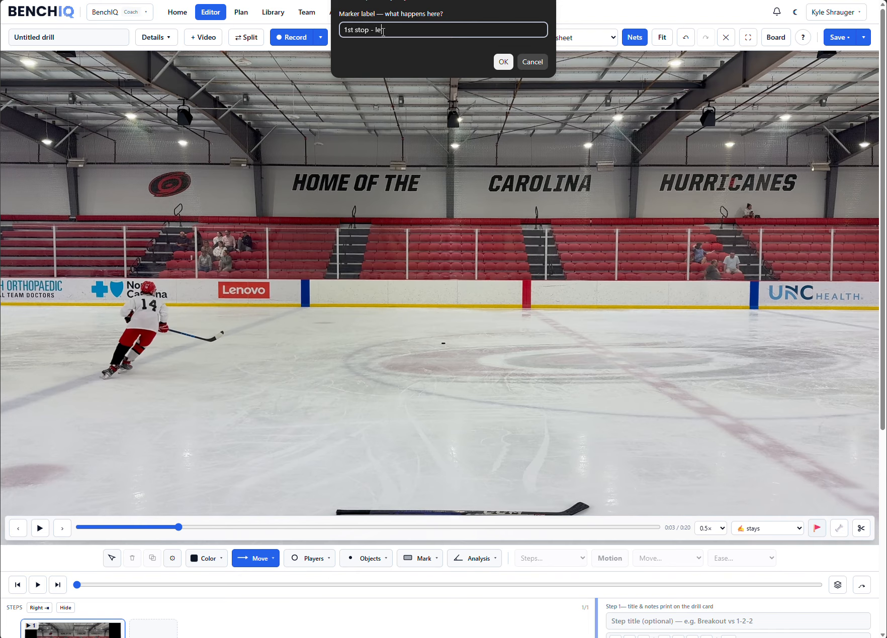
pyautogui.click(503, 62)
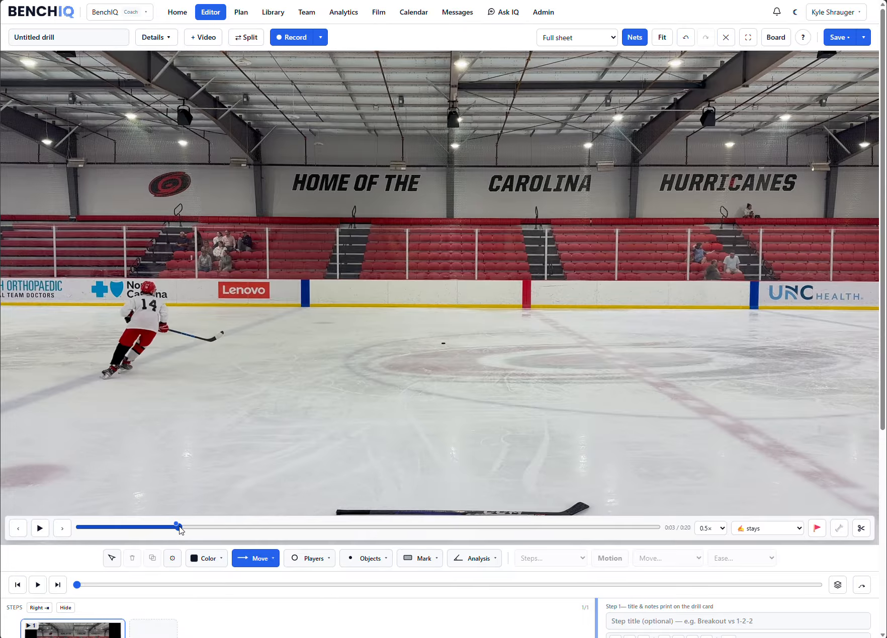
# - Play at 1× speed to the second stop at 0:06, pause, and add a marker labelled "2nd stop - right side"
pyautogui.click(41, 529)
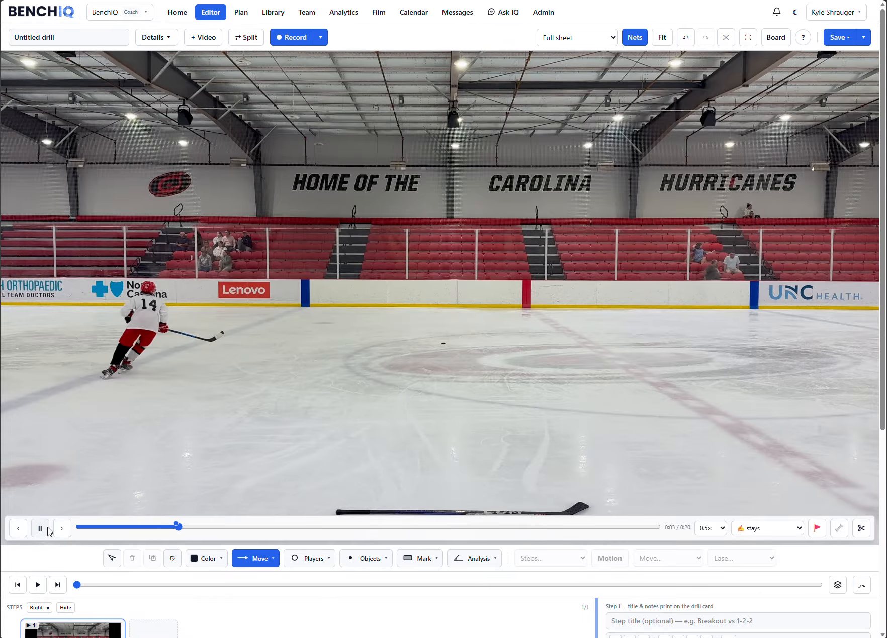
pyautogui.click(704, 528)
pyautogui.click(713, 591)
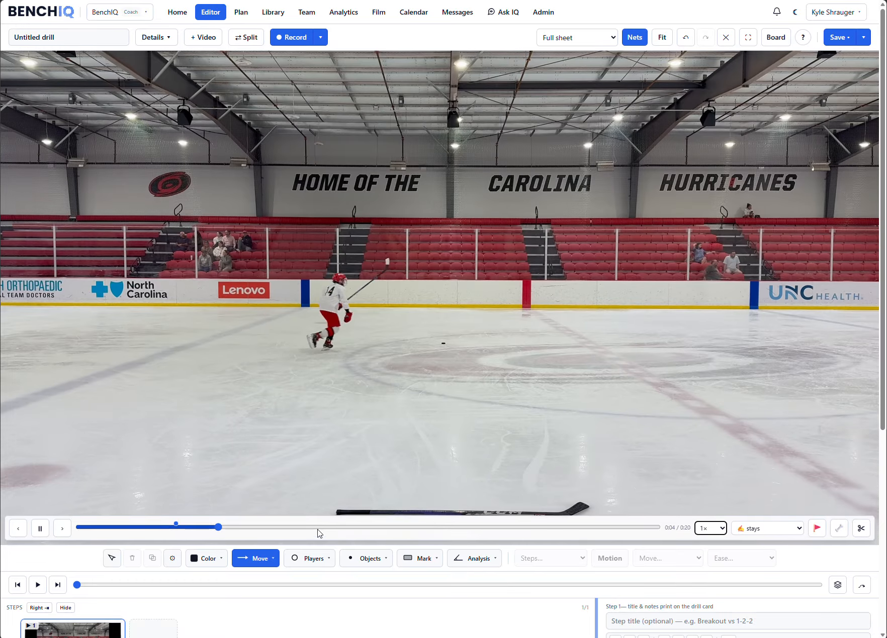
pyautogui.click(41, 529)
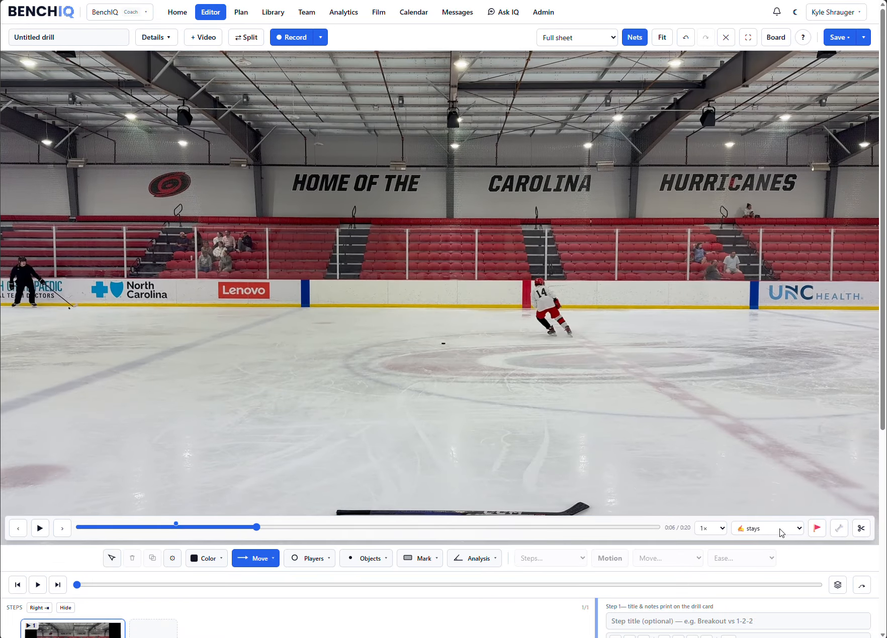
pyautogui.click(819, 530)
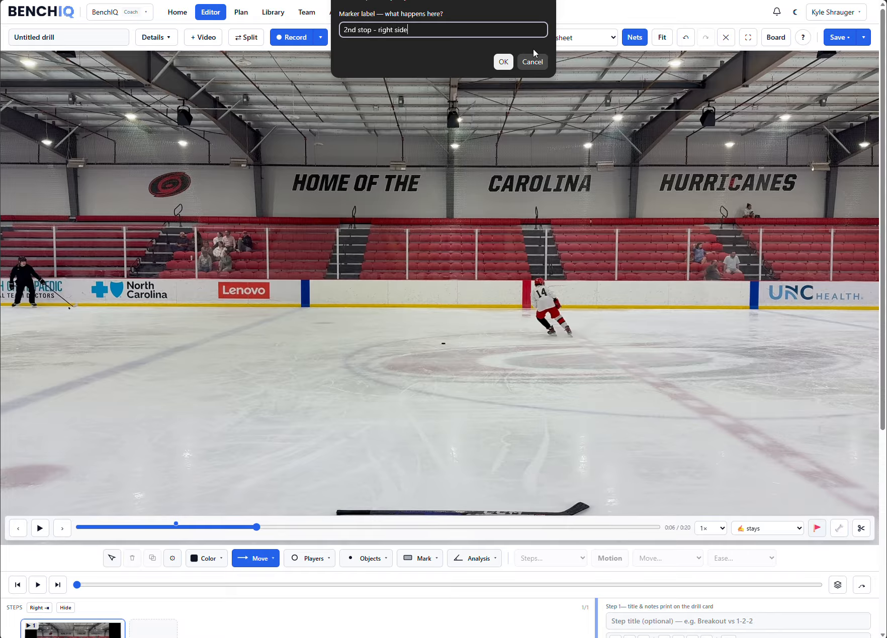
pyautogui.click(503, 62)
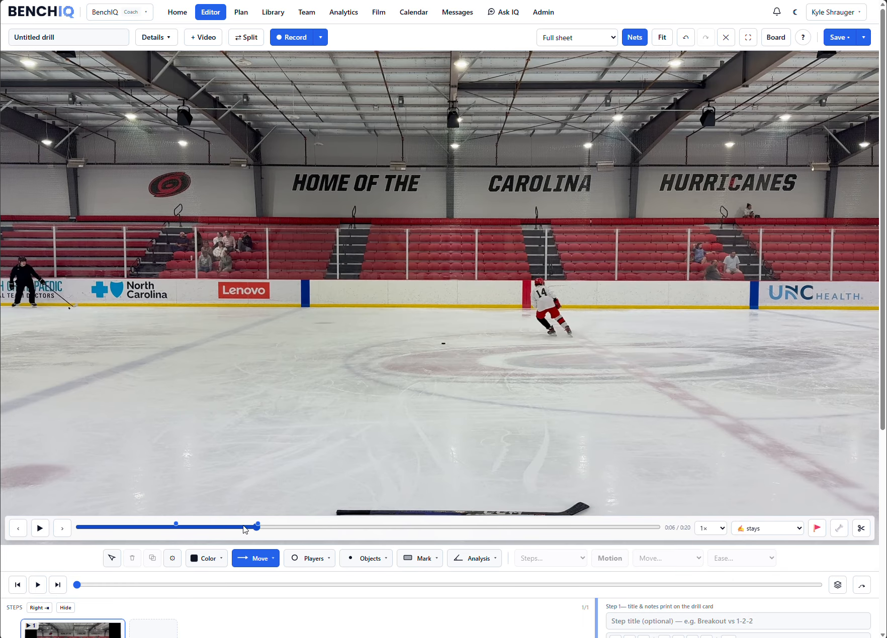
# - Return to the first marker, zoom and pan to inspect player 14, and fit the full frame again
pyautogui.click(178, 526)
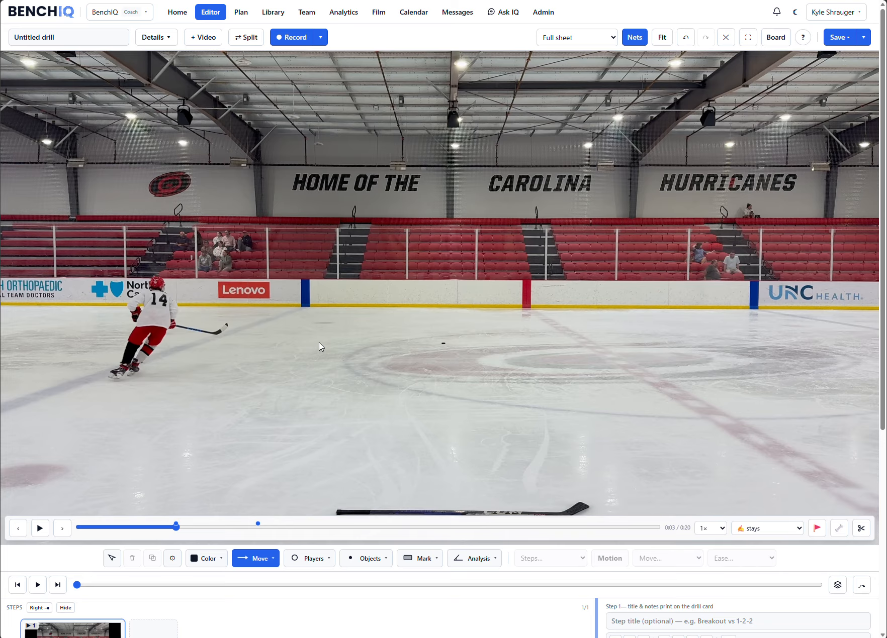
pyautogui.scroll(5, 150, 346)
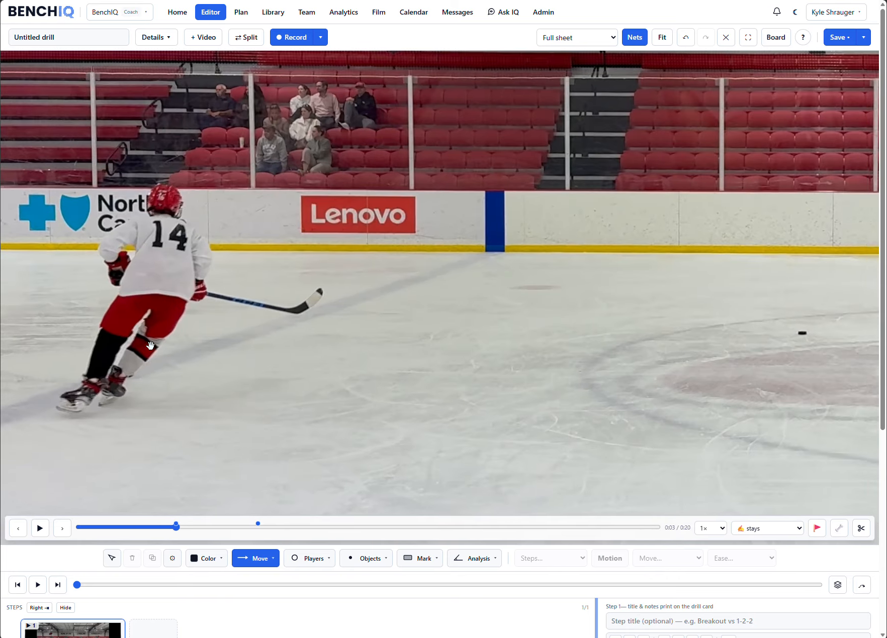
pyautogui.moveTo(149, 346); pyautogui.dragTo(394, 336)
pyautogui.scroll(3, 434, 337)
pyautogui.scroll(-4, 455, 287)
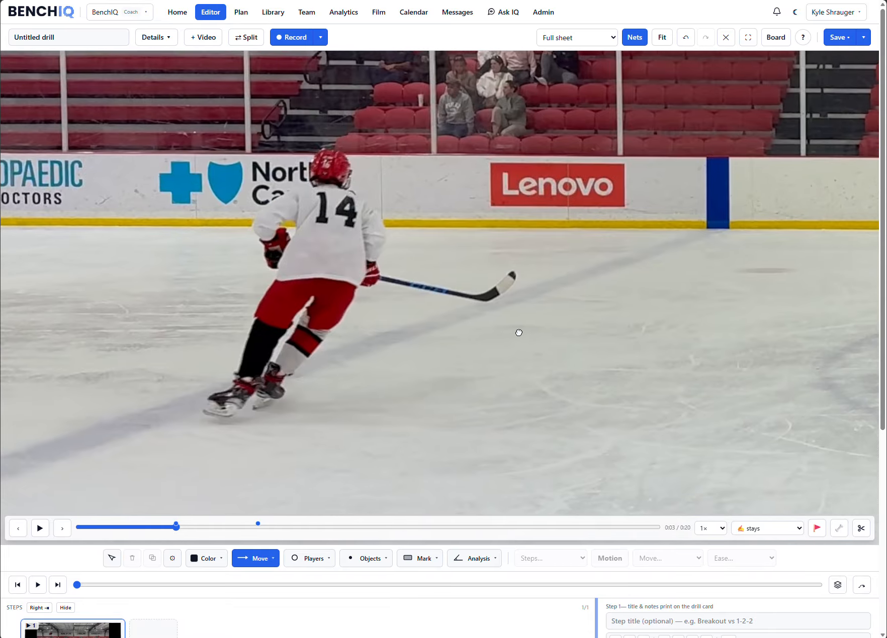
pyautogui.scroll(-4, 519, 333)
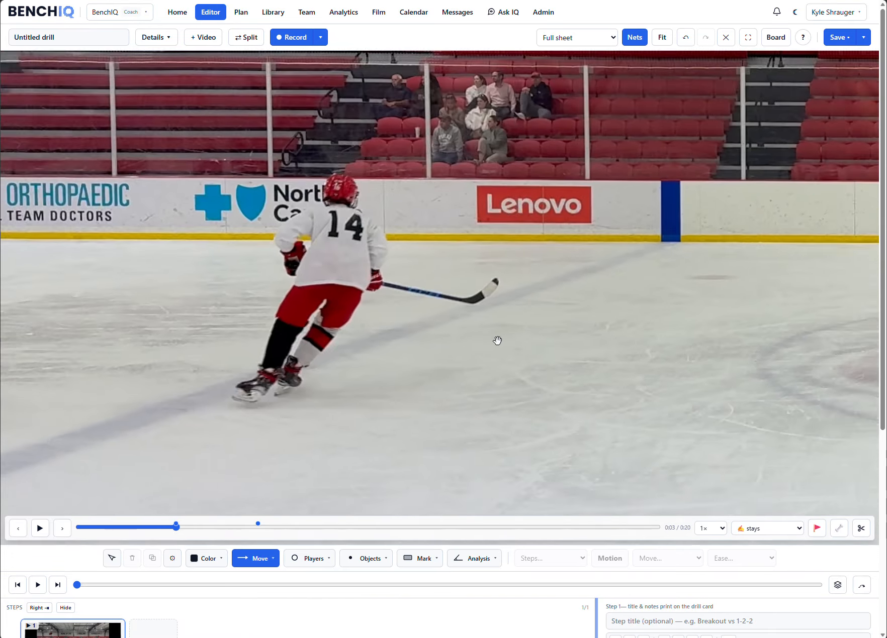
pyautogui.moveTo(593, 356); pyautogui.dragTo(367, 347)
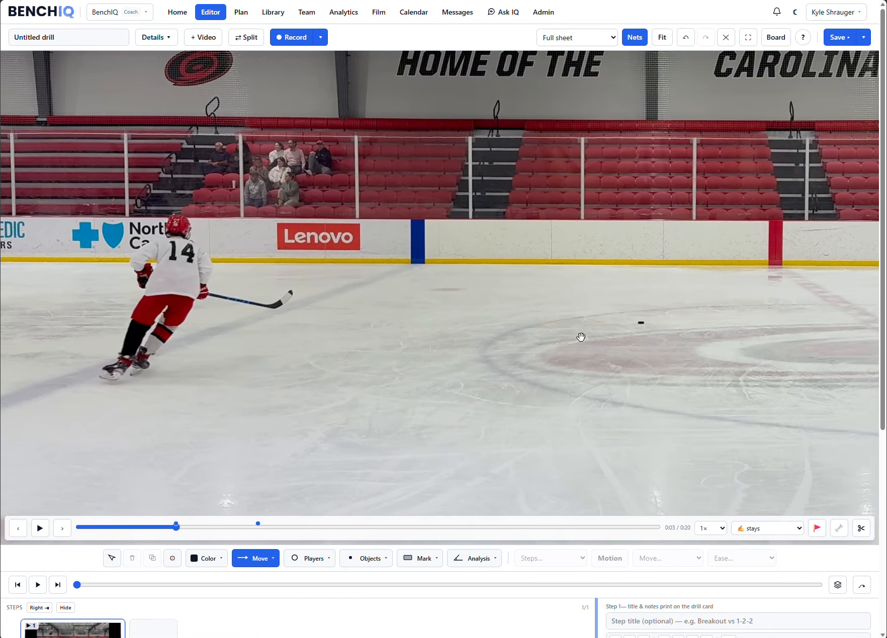
pyautogui.scroll(-2, 580, 336)
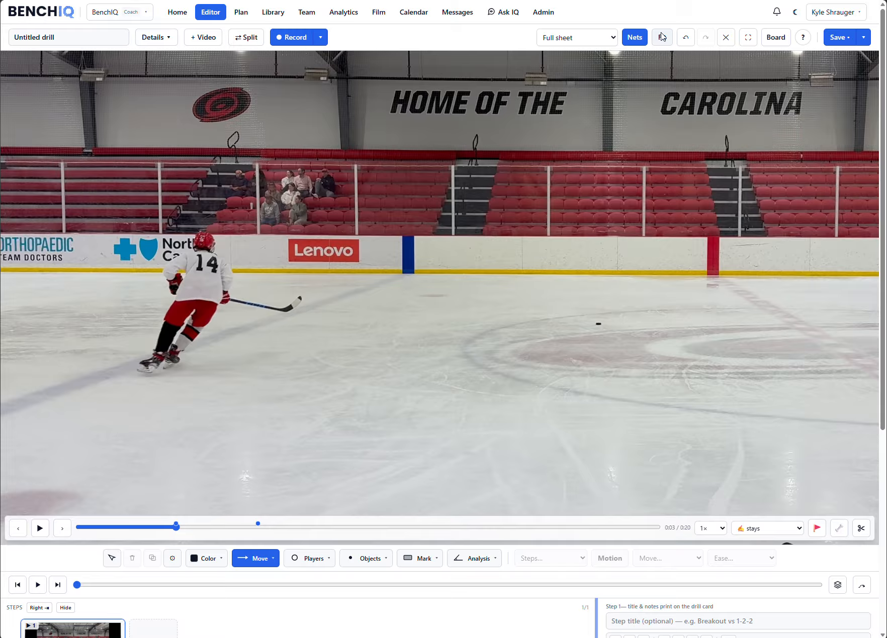
pyautogui.click(661, 37)
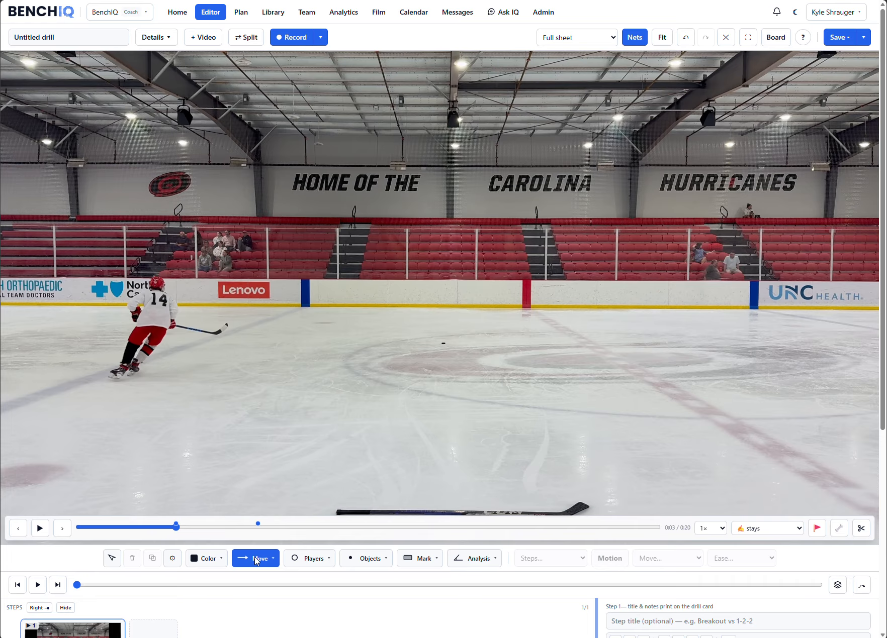
# - Set the drawing color to red and draw a Skate arrow from player 14's head along the boards past the blue line
pyautogui.moveTo(196, 564)
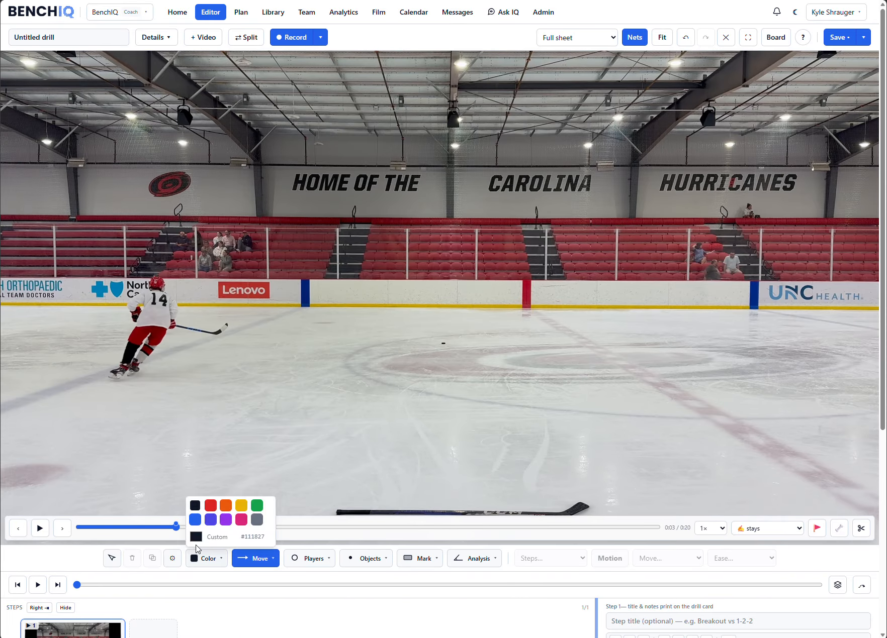
pyautogui.click(210, 511)
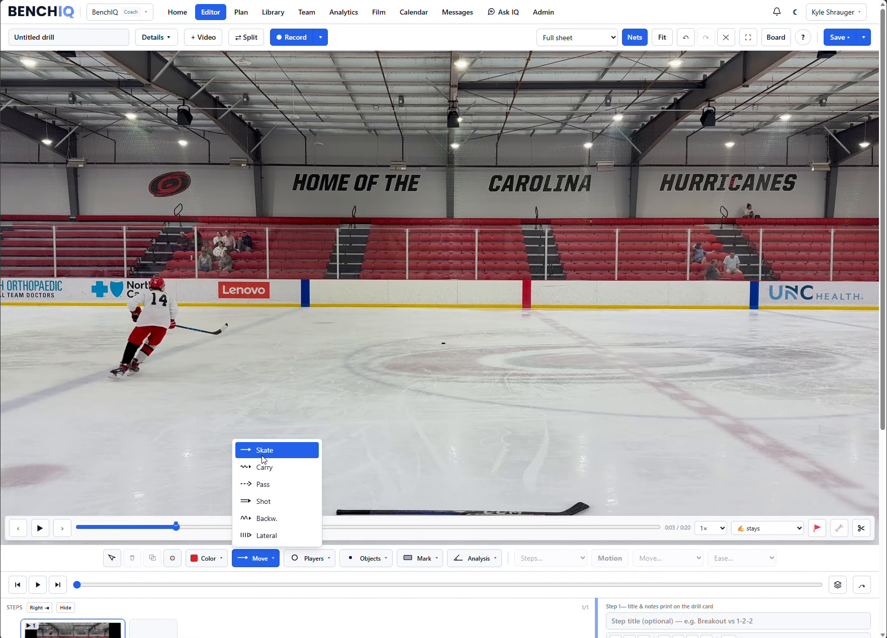
pyautogui.moveTo(160, 297); pyautogui.dragTo(192, 277)
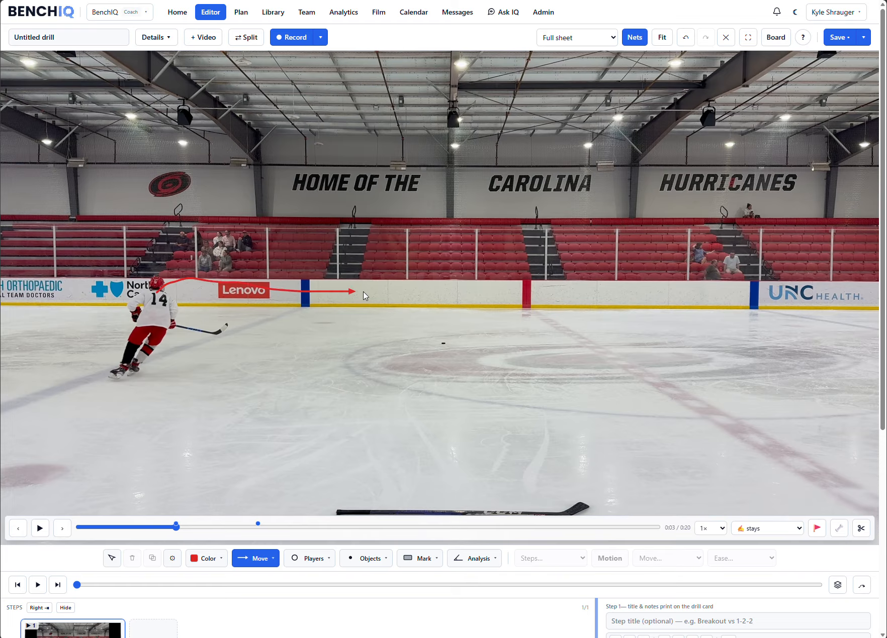
pyautogui.moveTo(365, 296); pyautogui.dragTo(393, 294)
# - Draw a red Pen loop around player 14's stick blade and a red Circle mark over the player's head and shoulders
pyautogui.moveTo(423, 559)
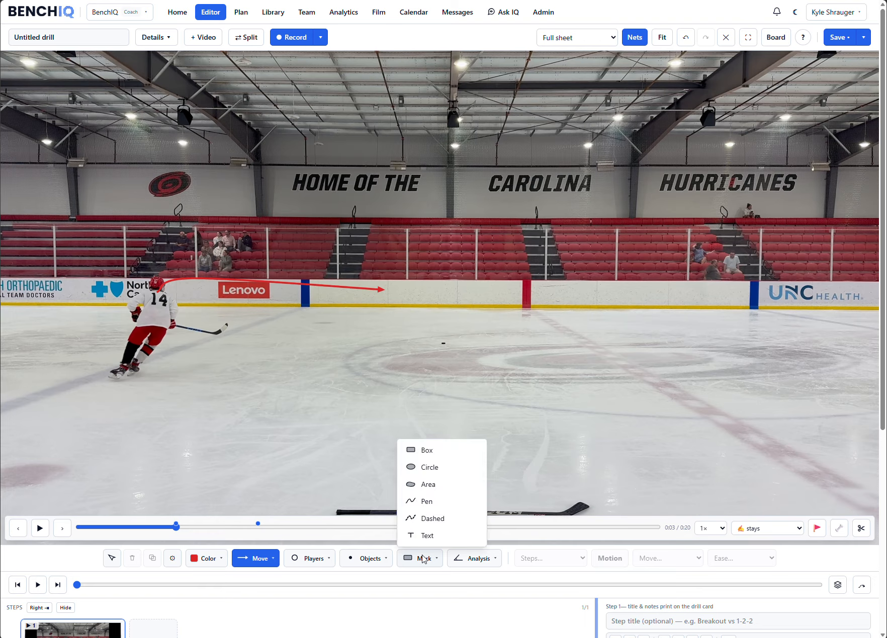
pyautogui.click(429, 512)
pyautogui.moveTo(276, 333); pyautogui.dragTo(256, 341)
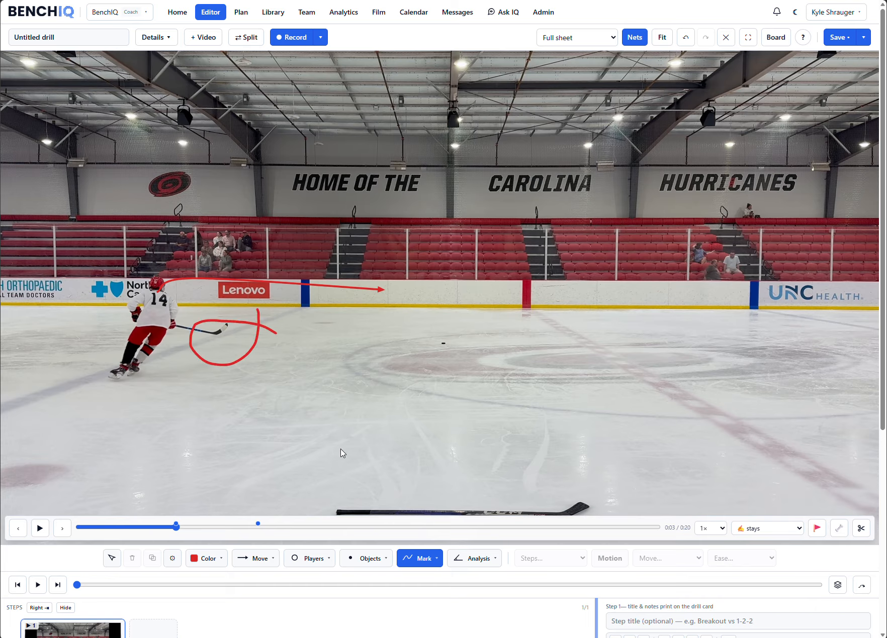
pyautogui.moveTo(423, 559)
pyautogui.click(428, 472)
pyautogui.moveTo(154, 293); pyautogui.dragTo(186, 312)
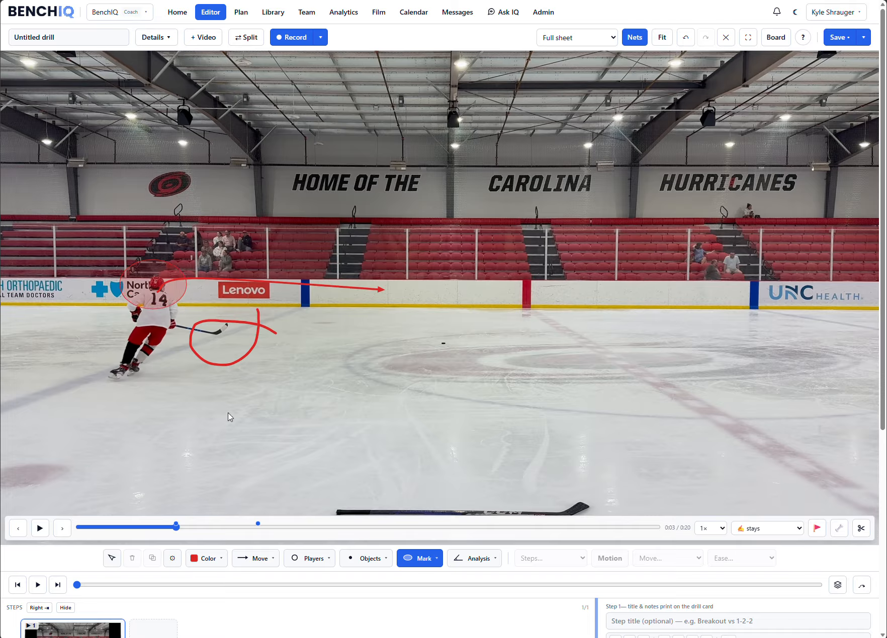
# - Select the arrow, the pen loop and the circle around player 14 and delete them
pyautogui.press('Escape')
pyautogui.moveTo(105, 232); pyautogui.dragTo(371, 387)
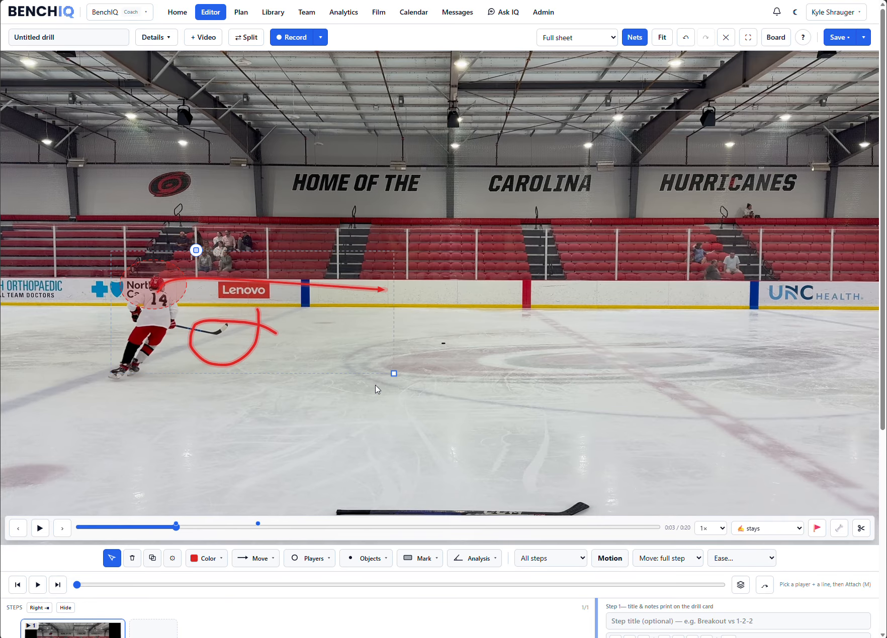
pyautogui.press('Delete')
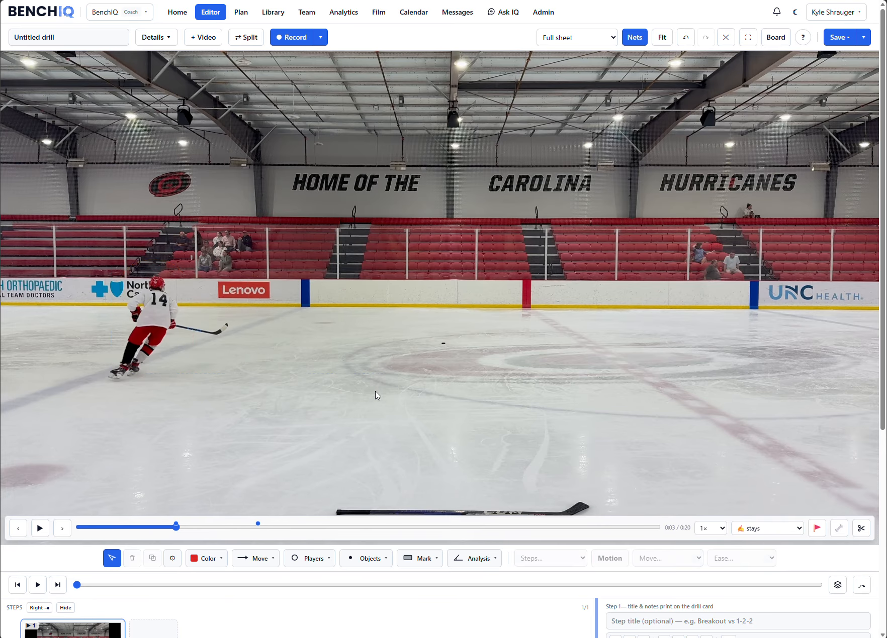
# - Keep the auto-clear setting on stays, draw a red Dashed loop around player 14's stick blade, and briefly play the clip
pyautogui.click(749, 532)
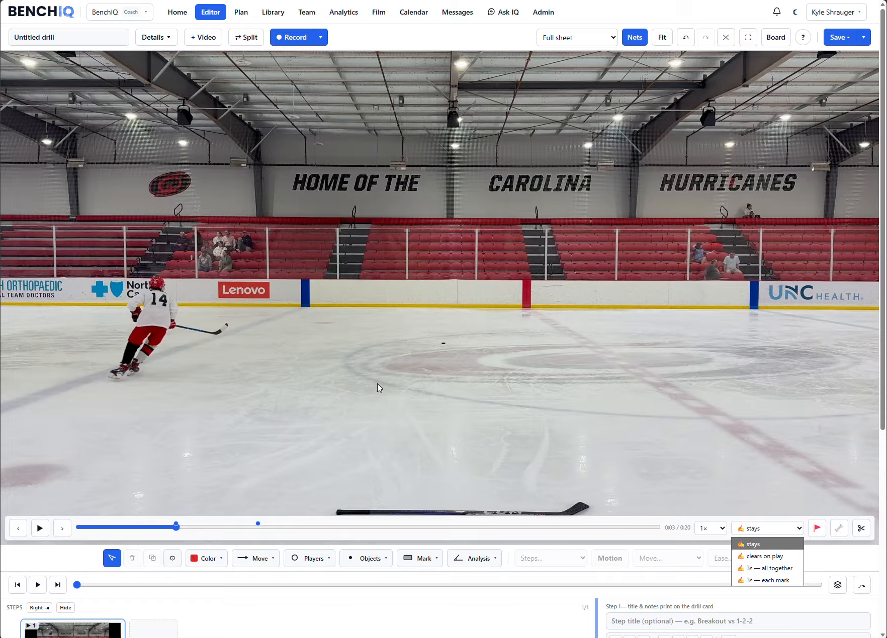
pyautogui.moveTo(432, 560)
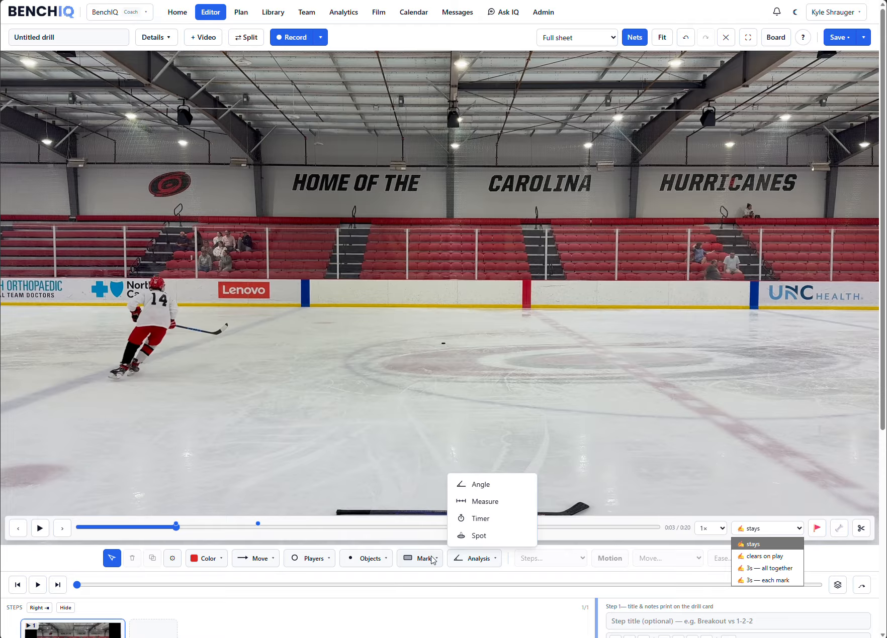
pyautogui.click(405, 519)
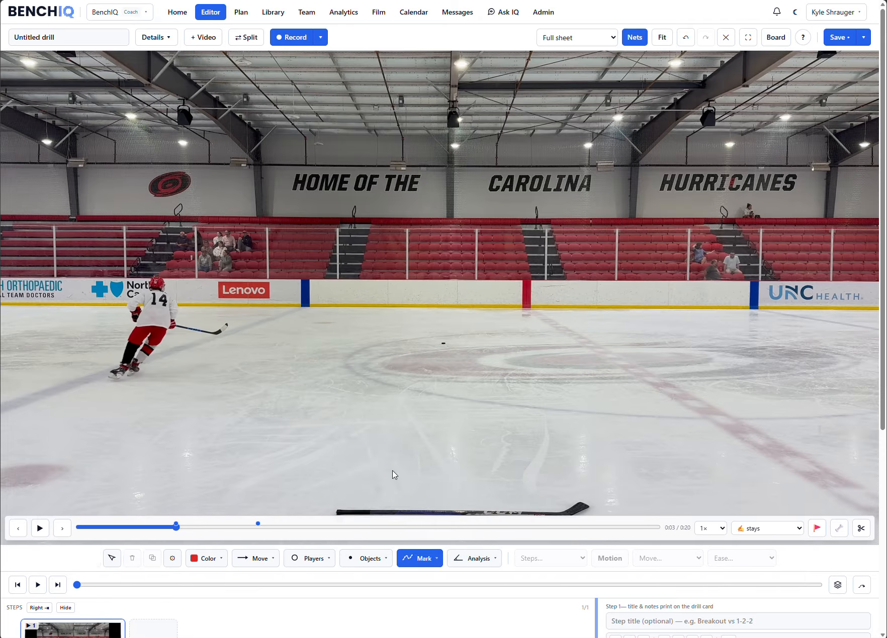
pyautogui.moveTo(241, 312)
pyautogui.mouseDown()
pyautogui.moveTo(238, 372)
pyautogui.moveTo(230, 307)
pyautogui.mouseUp()
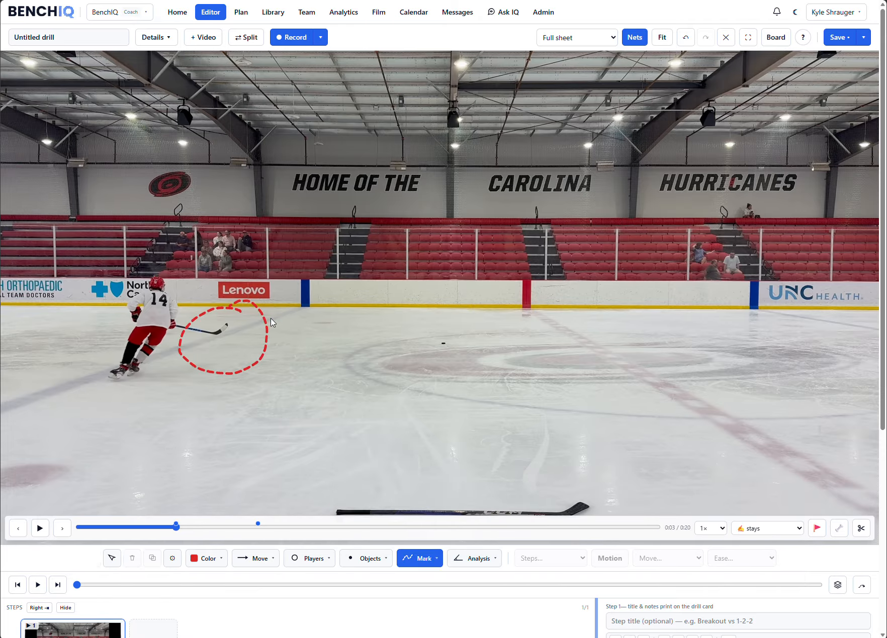
pyautogui.click(44, 530)
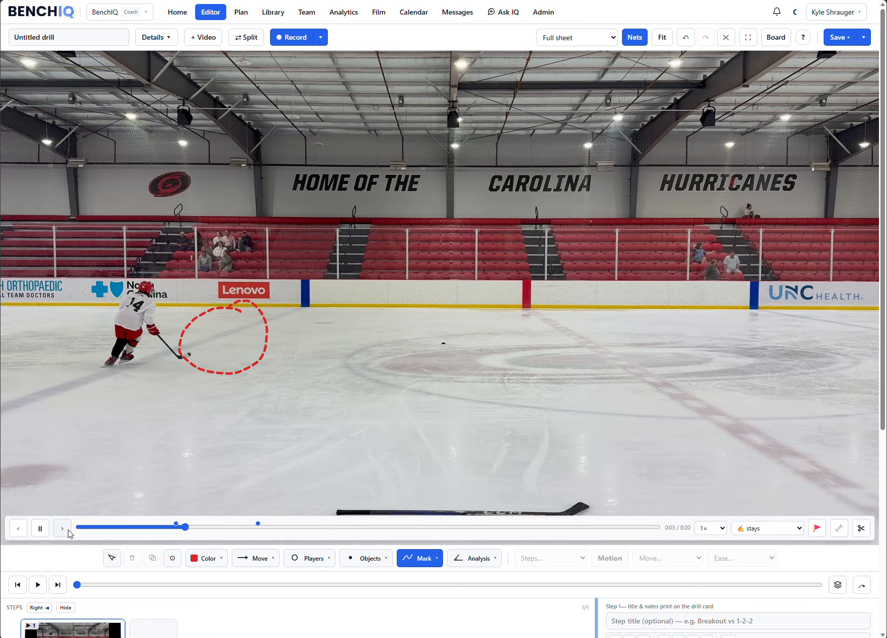
pyautogui.click(69, 530)
# - Select the dashed loop beside player 14 and delete it
pyautogui.press('Escape')
pyautogui.click(256, 364)
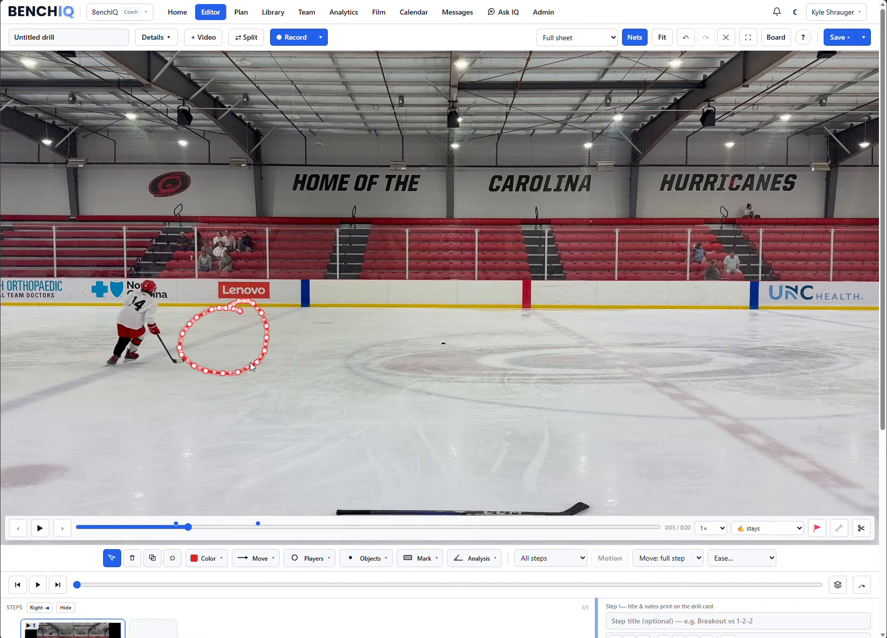
pyautogui.press('Delete')
# - Set auto-clear to clears on play, draw a red Dashed loop around player 14's stick, and play the clip to about 0:05
pyautogui.click(787, 535)
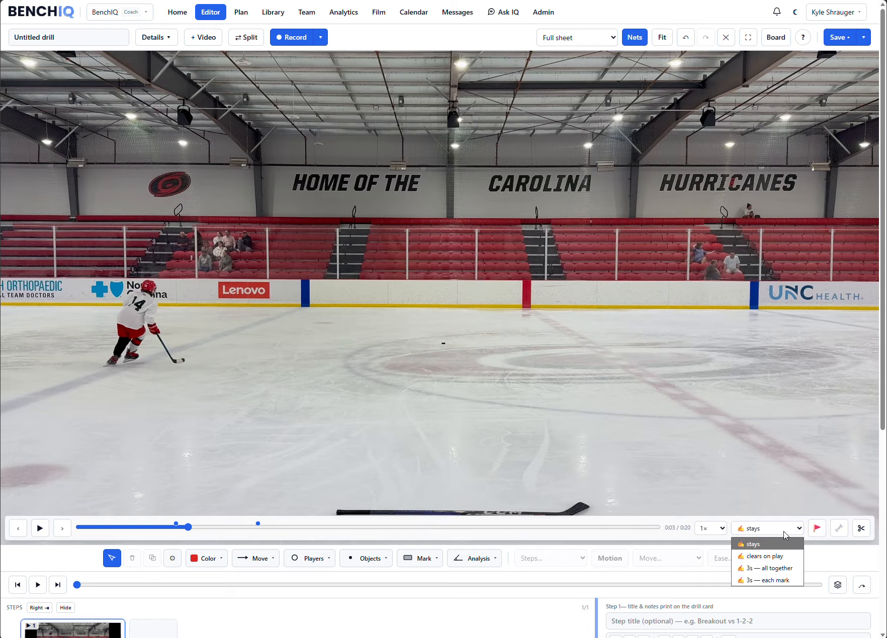
pyautogui.click(771, 555)
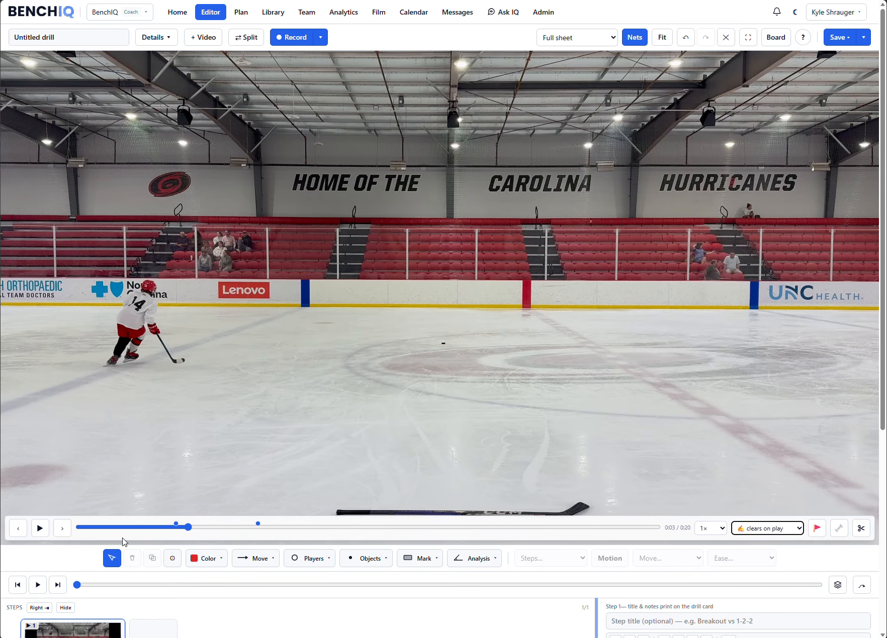
pyautogui.moveTo(422, 562)
pyautogui.click(423, 523)
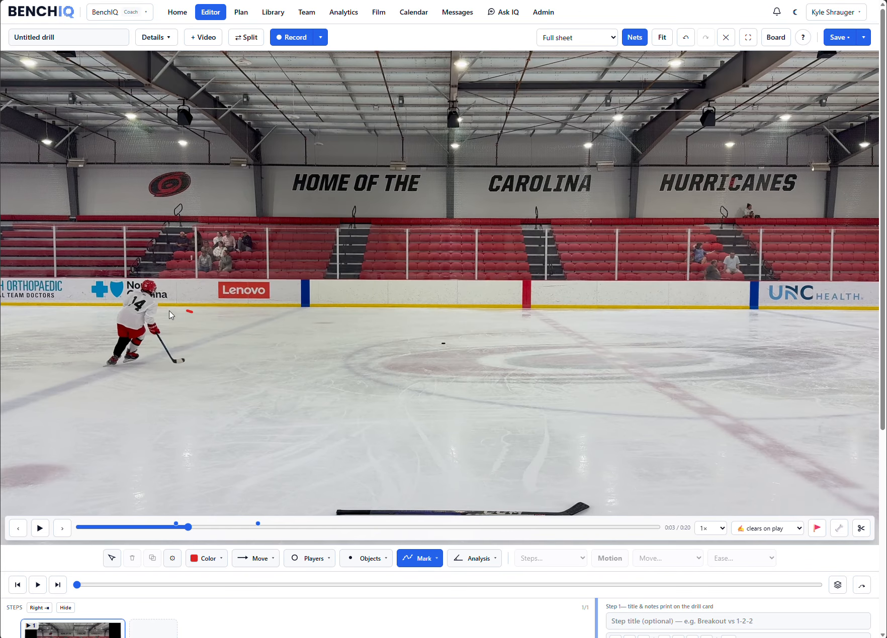
pyautogui.moveTo(169, 315); pyautogui.dragTo(207, 315)
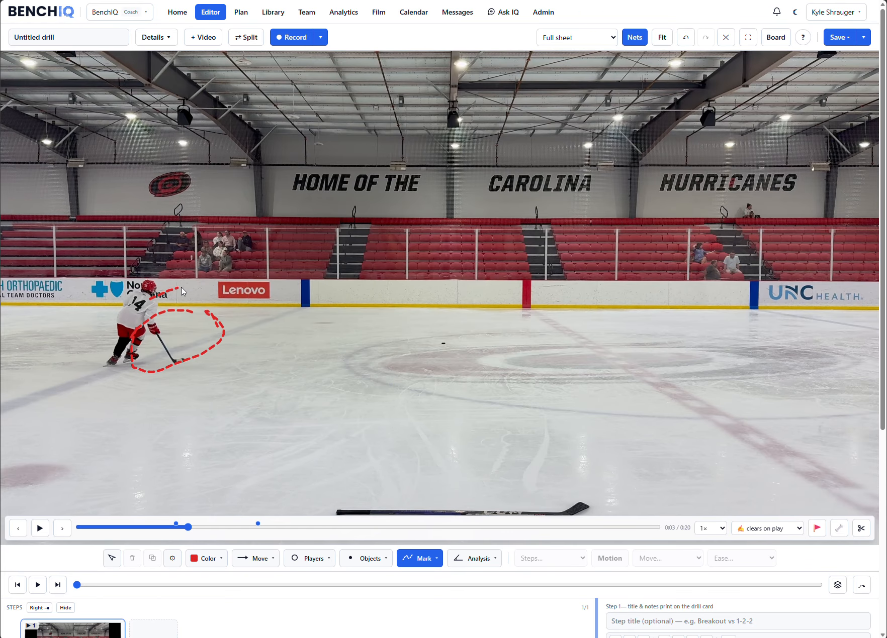
pyautogui.click(40, 529)
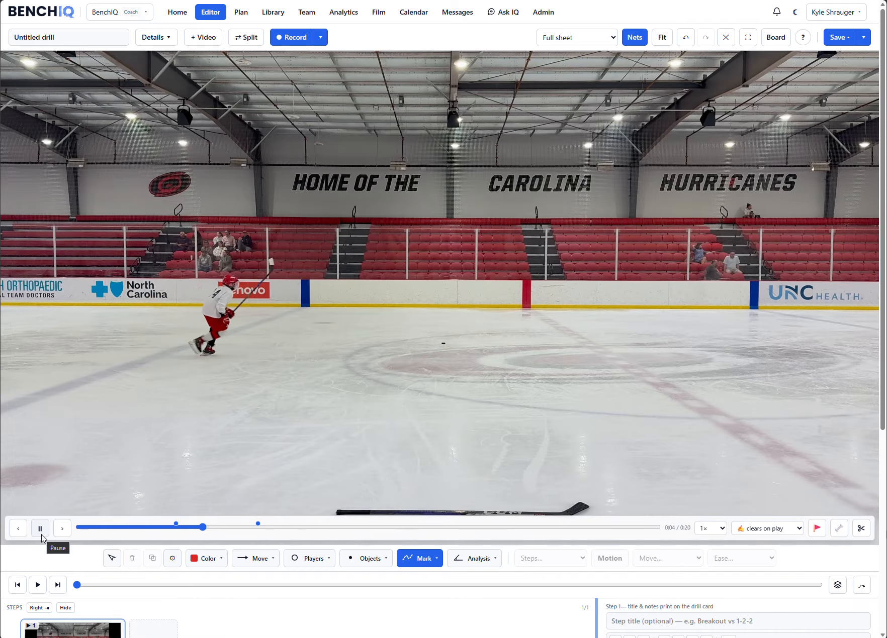
pyautogui.click(41, 531)
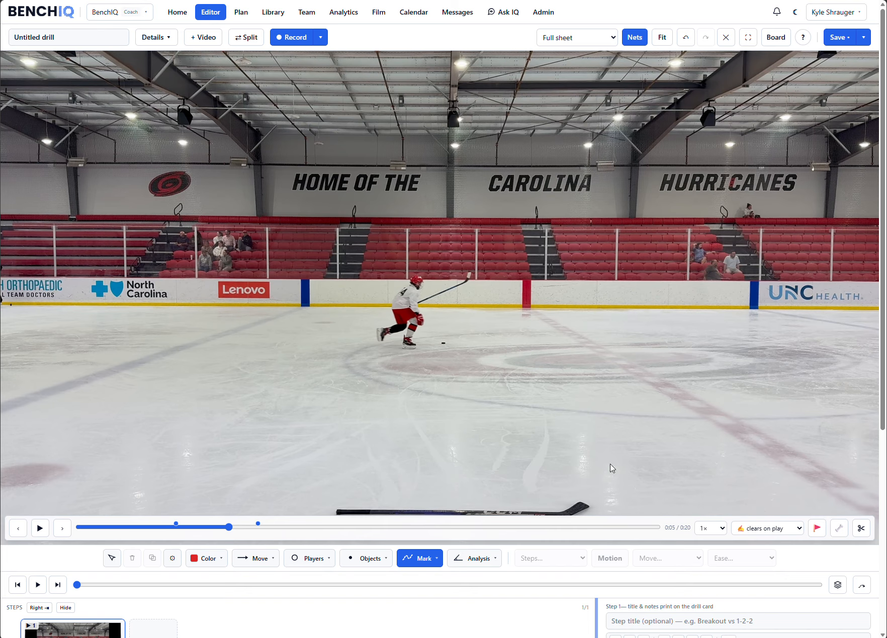
# - Set auto-clear to 3s — all together and draw Dashed marks around player 14's head and at the legs
pyautogui.click(766, 529)
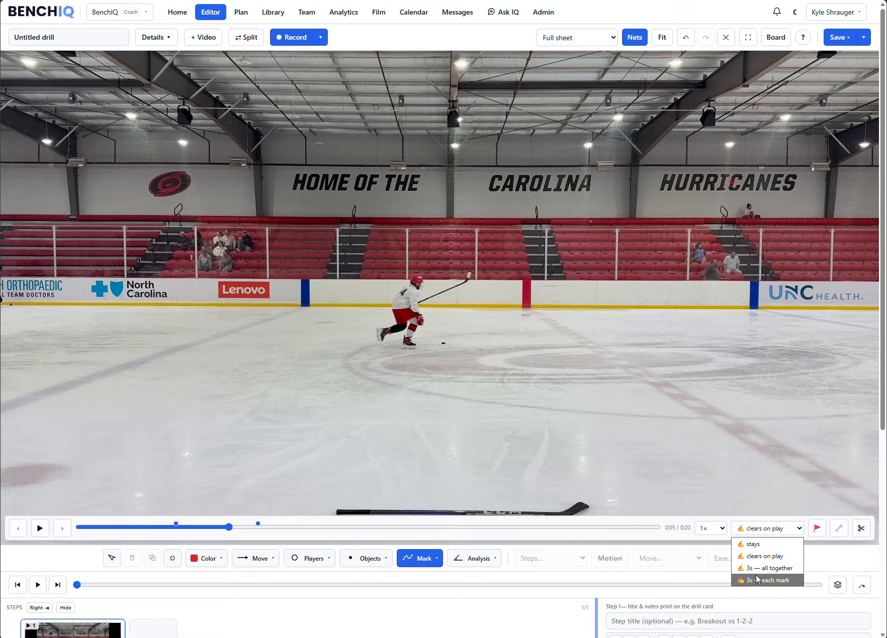
pyautogui.click(757, 569)
pyautogui.moveTo(438, 282); pyautogui.dragTo(401, 279)
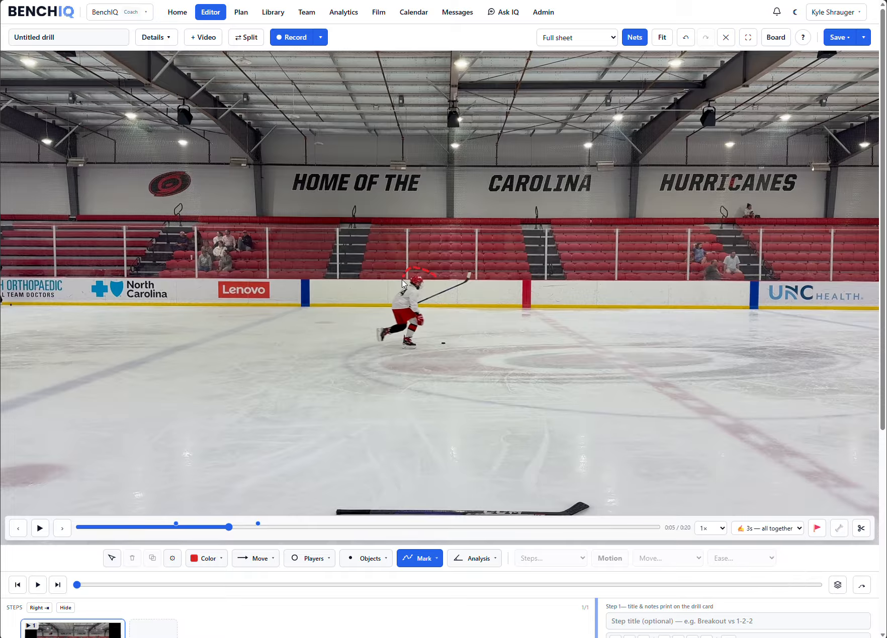
pyautogui.moveTo(411, 332)
pyautogui.mouseDown()
pyautogui.moveTo(398, 334)
pyautogui.moveTo(415, 349)
pyautogui.mouseUp()
# - Set auto-clear to 3s — each mark and draw red Pen strokes around player 14's head, by the glove and along the stick
pyautogui.click(749, 528)
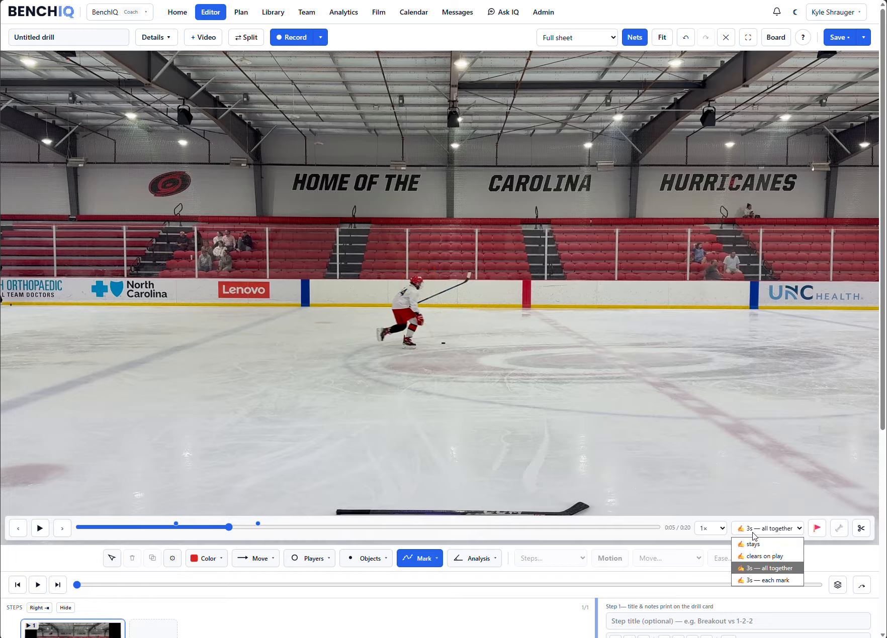
pyautogui.click(761, 581)
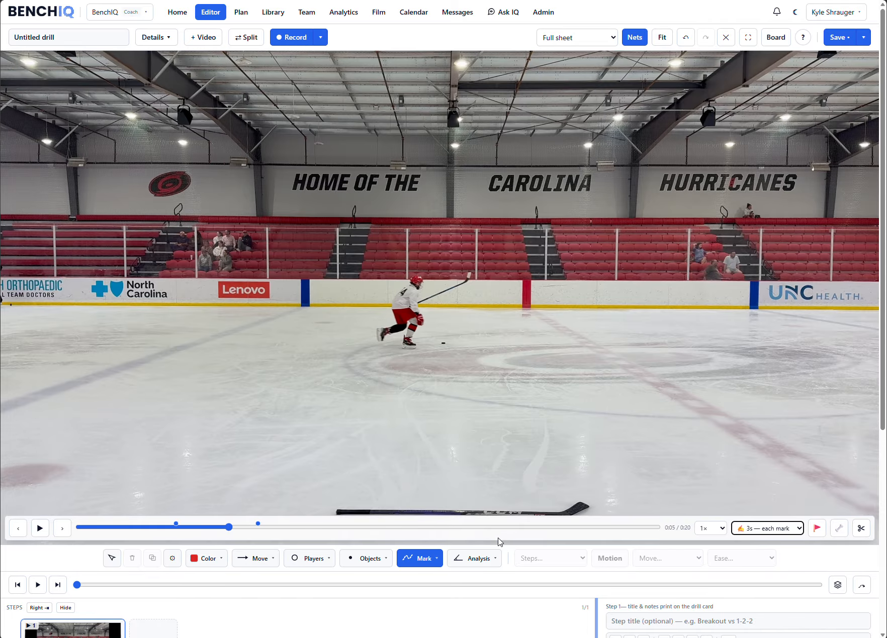
pyautogui.click(434, 559)
pyautogui.click(426, 501)
pyautogui.scroll(5, 411, 316)
pyautogui.moveTo(446, 183)
pyautogui.mouseDown()
pyautogui.moveTo(393, 181)
pyautogui.moveTo(449, 215)
pyautogui.moveTo(446, 186)
pyautogui.mouseUp()
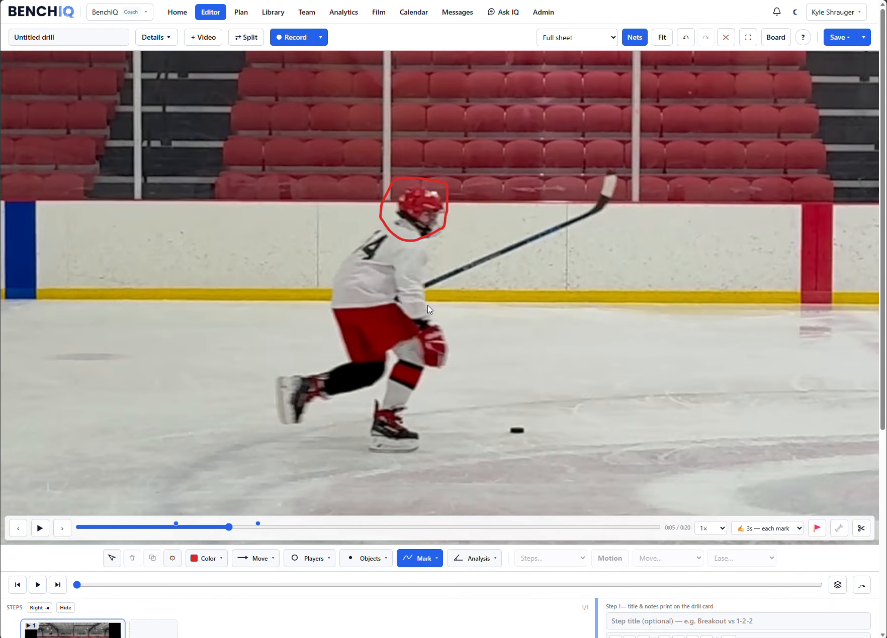
pyautogui.moveTo(443, 317)
pyautogui.mouseDown()
pyautogui.moveTo(424, 367)
pyautogui.moveTo(442, 315)
pyautogui.moveTo(455, 316)
pyautogui.mouseUp()
pyautogui.moveTo(501, 257)
pyautogui.mouseDown()
pyautogui.moveTo(588, 222)
pyautogui.moveTo(614, 186)
pyautogui.mouseUp()
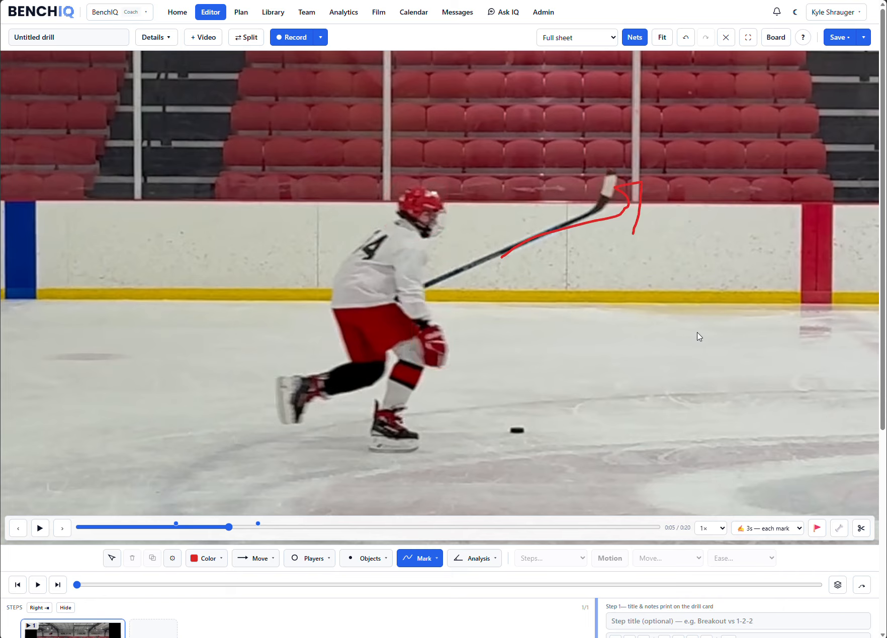
# - Set the auto-clear option back to stays and leave the Pen tool
pyautogui.click(765, 527)
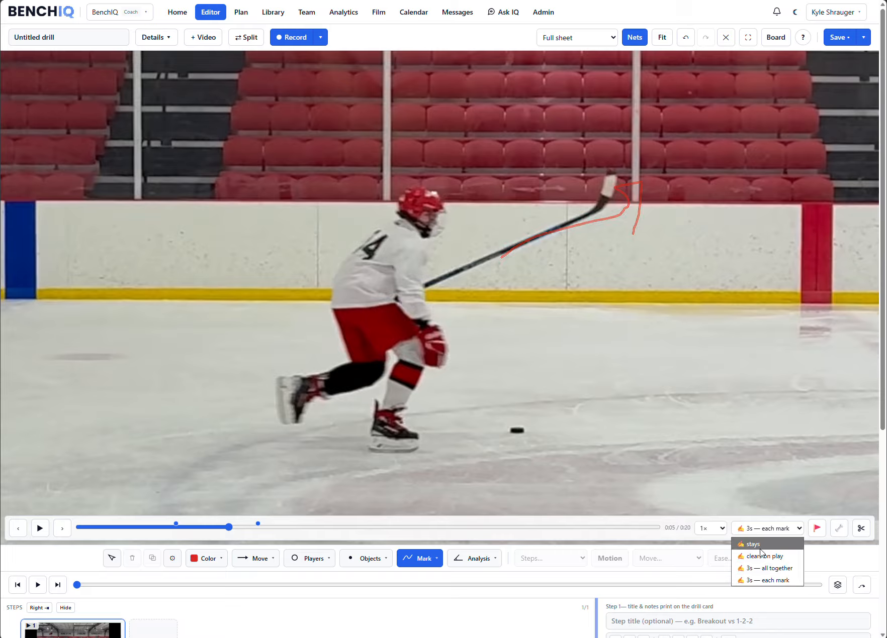
pyautogui.click(760, 548)
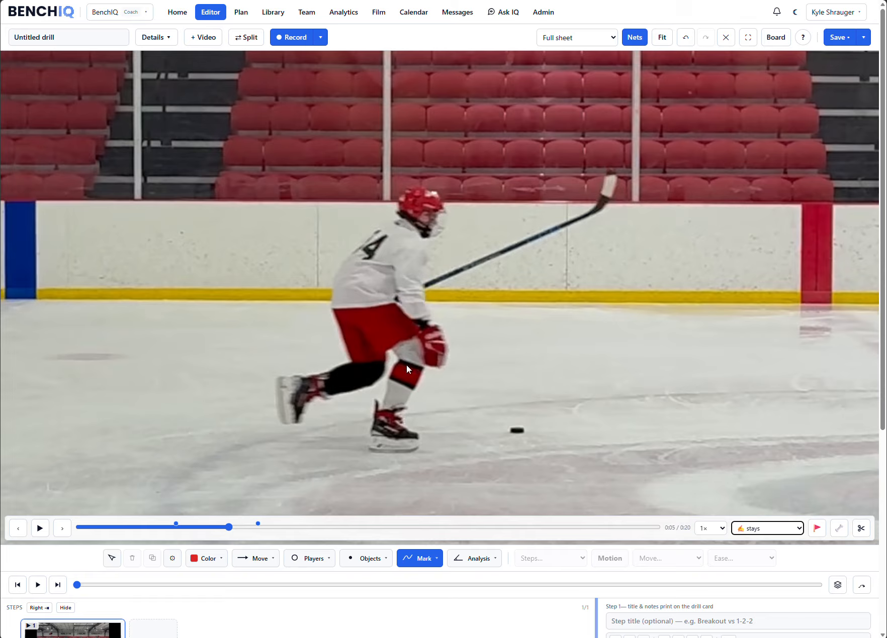
pyautogui.press('space')
pyautogui.press('Escape')
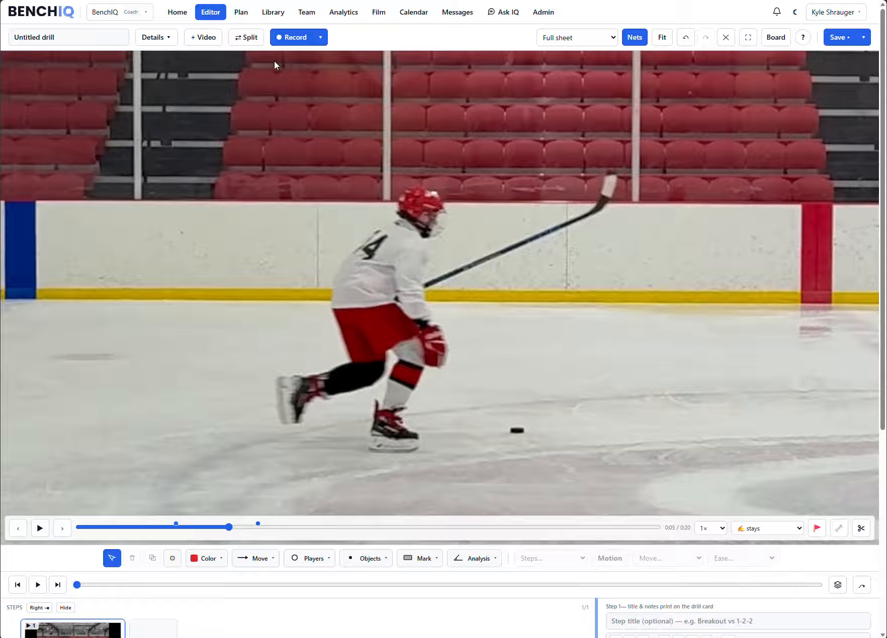
# - Split the view and load Demo-Image.PNG from the device into the right pane
pyautogui.click(249, 39)
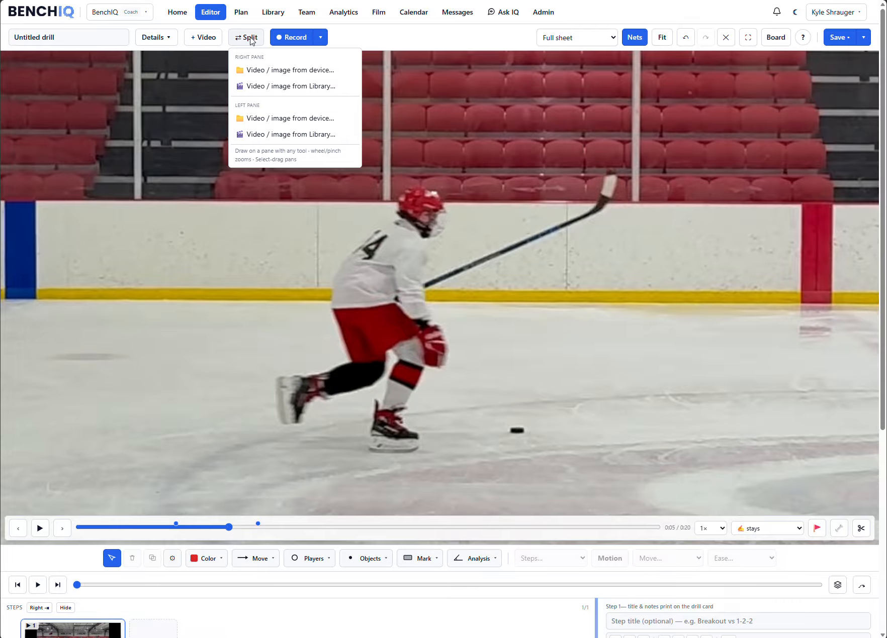
pyautogui.click(284, 71)
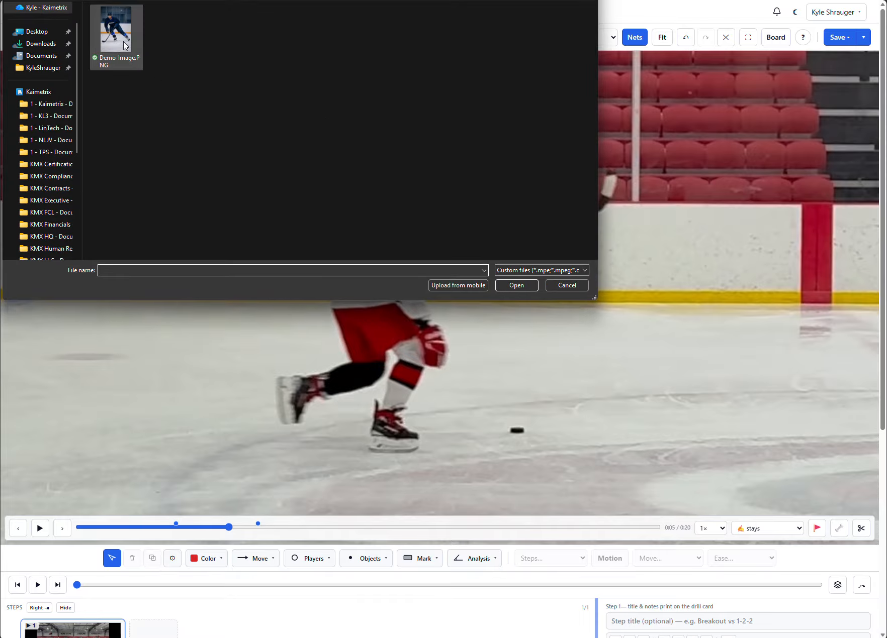
pyautogui.click(123, 42)
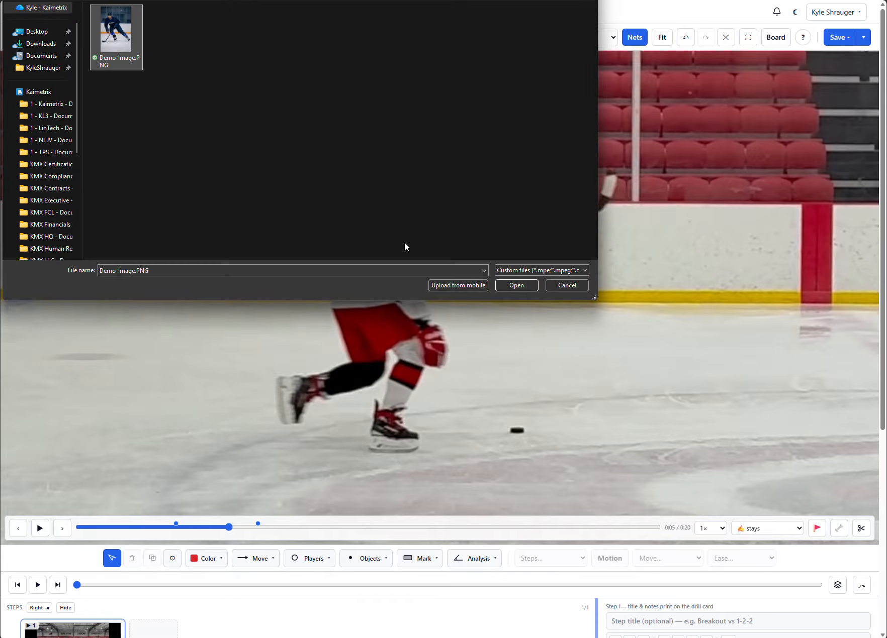
pyautogui.click(510, 285)
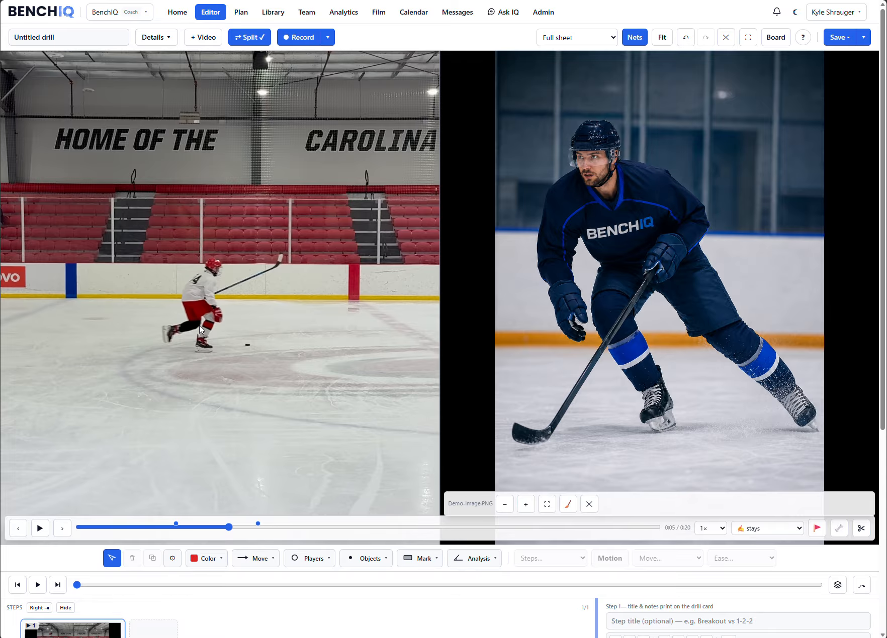
# - Draw red Pen loops around the head of the skater in the demo image and around player 14's head in the video
pyautogui.scroll(3, 200, 314)
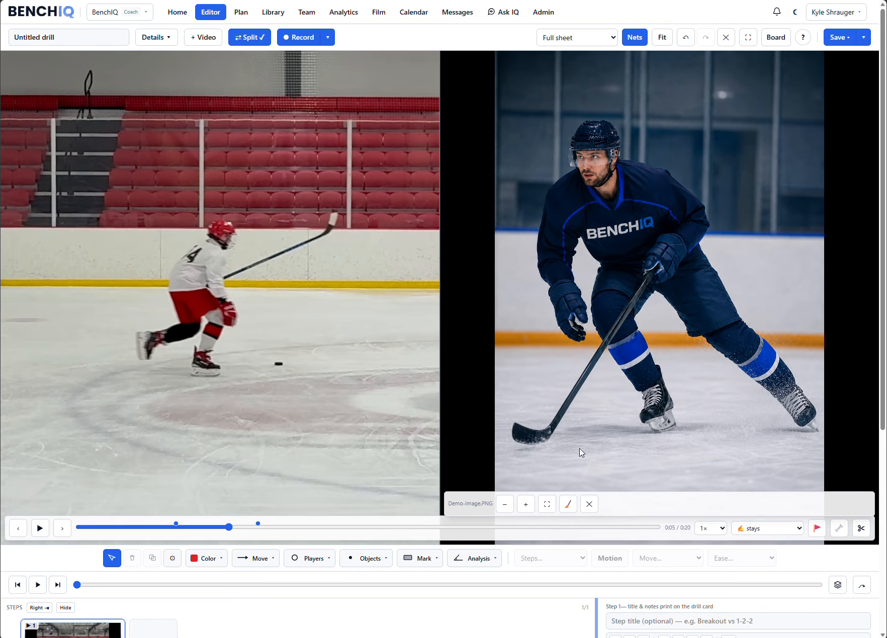
pyautogui.click(526, 504)
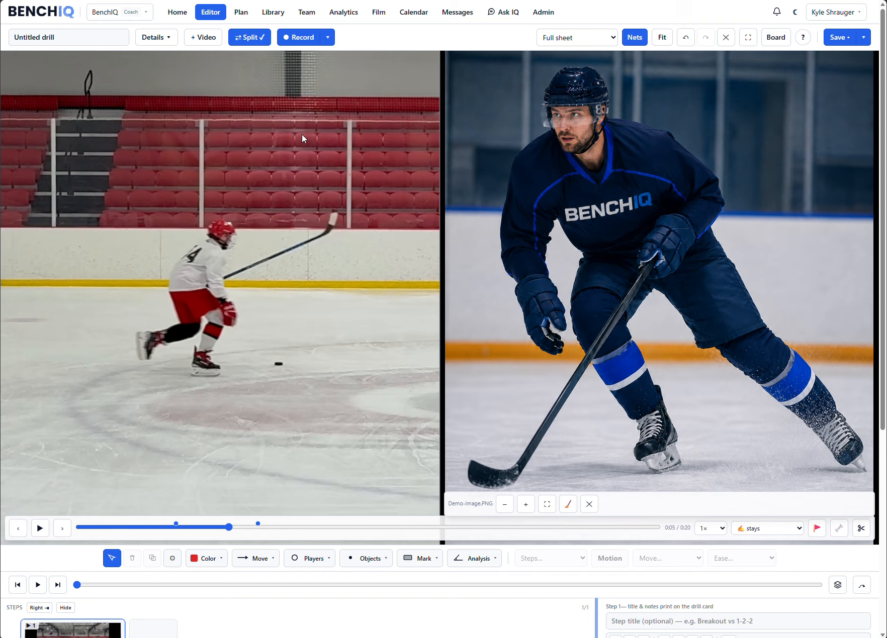
pyautogui.click(250, 39)
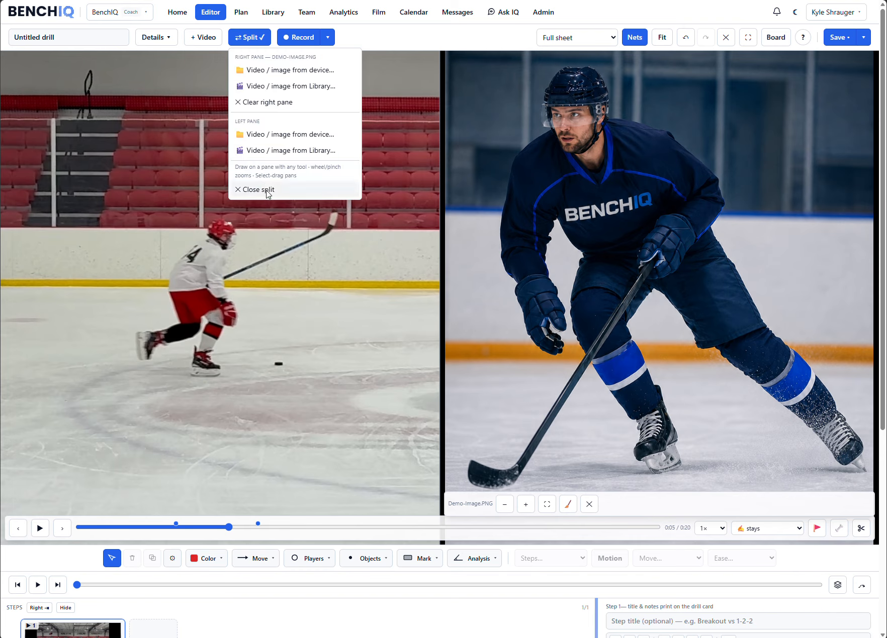
pyautogui.click(563, 250)
pyautogui.click(421, 558)
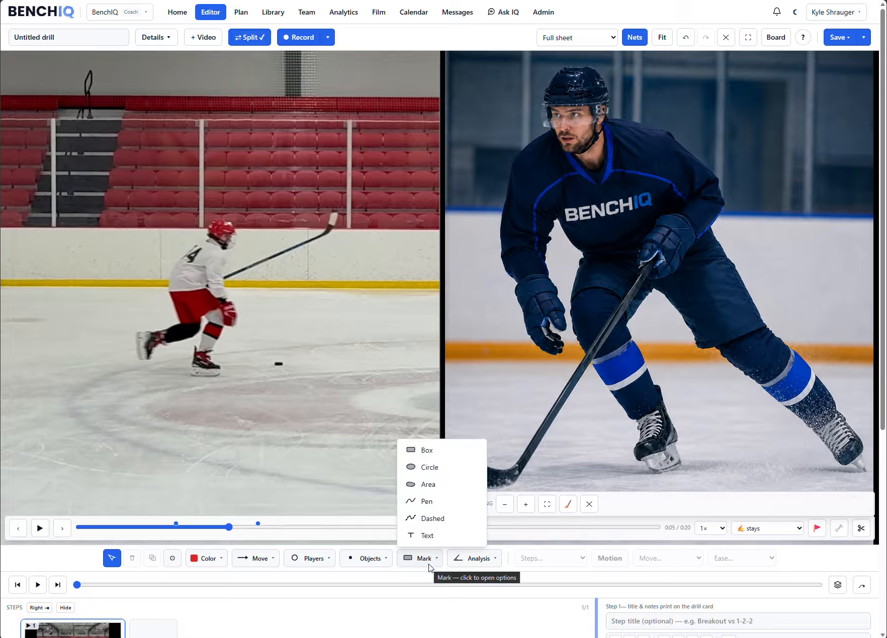
pyautogui.click(424, 500)
pyautogui.moveTo(594, 75)
pyautogui.mouseDown()
pyautogui.moveTo(537, 110)
pyautogui.moveTo(601, 88)
pyautogui.mouseUp()
pyautogui.moveTo(232, 207)
pyautogui.mouseDown()
pyautogui.moveTo(204, 229)
pyautogui.moveTo(261, 191)
pyautogui.mouseUp()
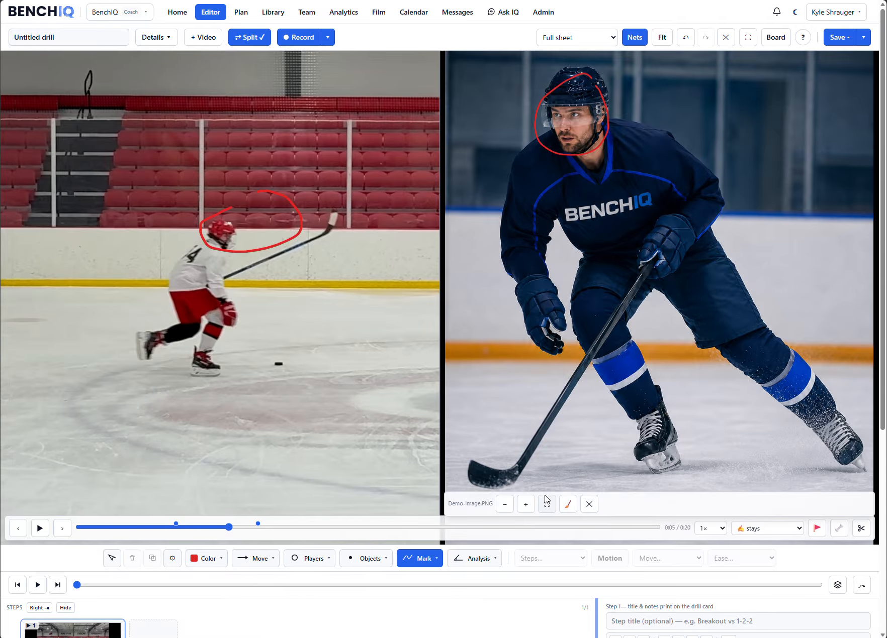
# - Clear the demo image pane and delete the pen loop around player 14's head
pyautogui.click(589, 505)
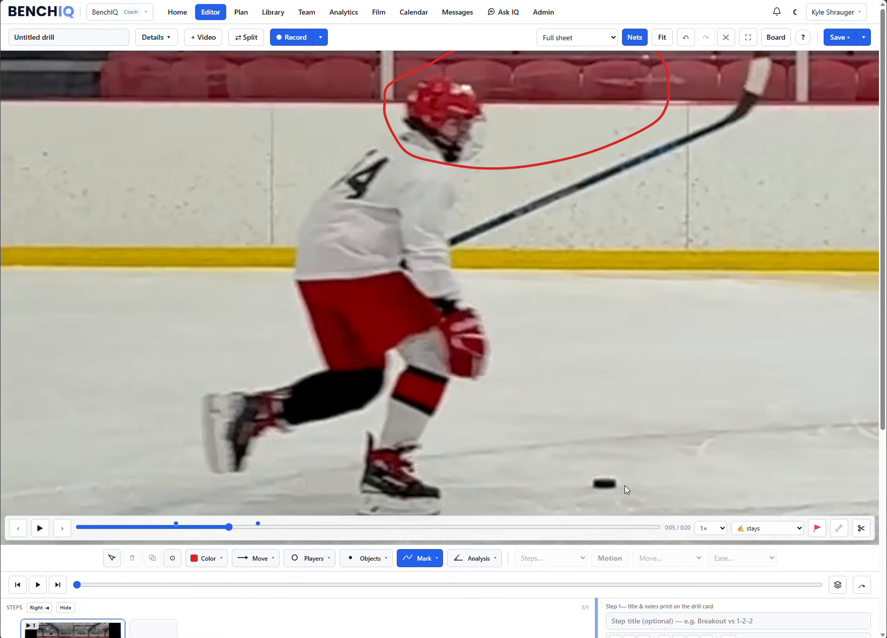
pyautogui.scroll(-5, 492, 349)
pyautogui.press('Escape')
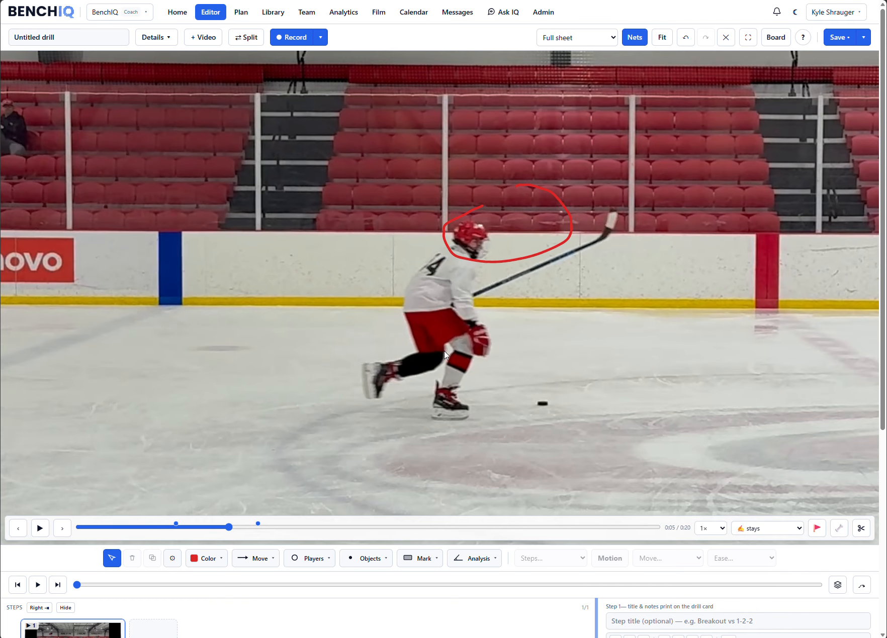
pyautogui.moveTo(455, 221); pyautogui.dragTo(611, 290)
pyautogui.press('Delete')
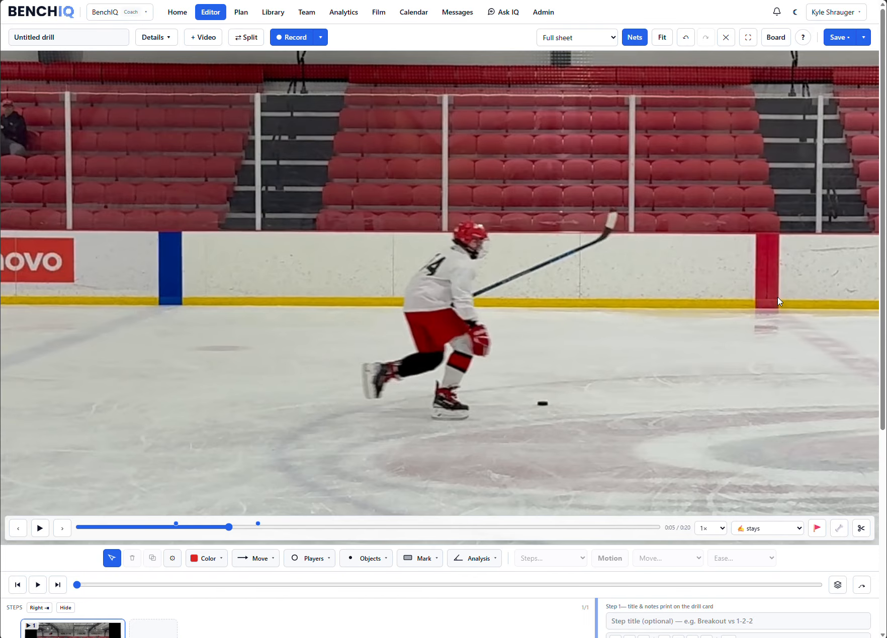
# - Scrub the clip back to about 0:02 and try to play it from there
pyautogui.click(171, 527)
pyautogui.moveTo(168, 529); pyautogui.dragTo(140, 531)
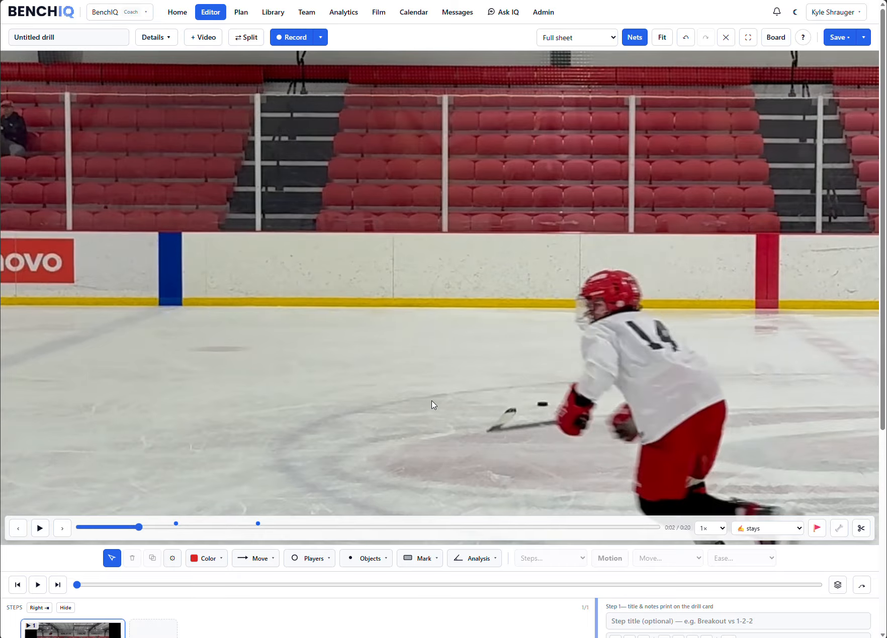
pyautogui.press('space')
pyautogui.scroll(5, 573, 165)
pyautogui.press('space')
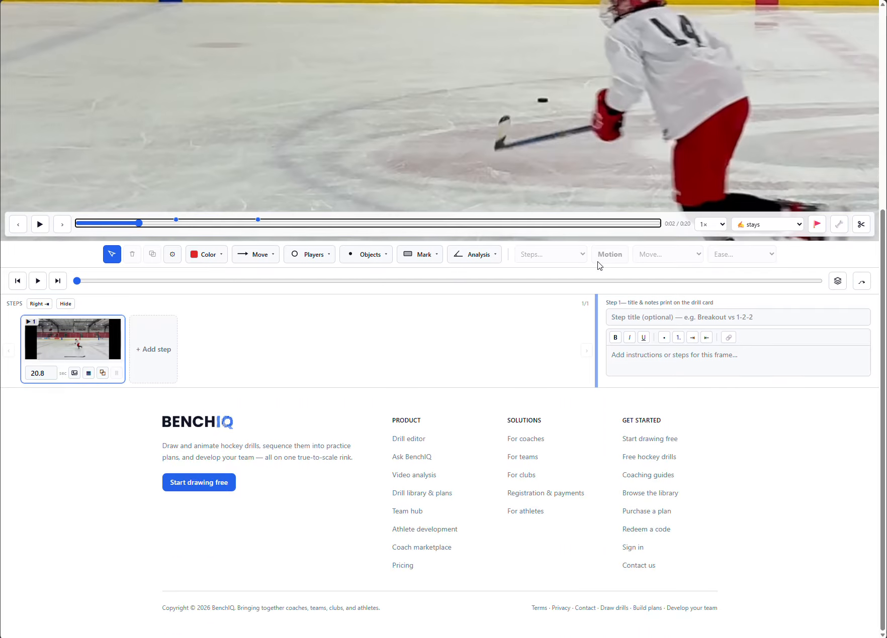
# - Zoom the clip out so the whole player fits in view and move playback to about 0:01
pyautogui.click(555, 31)
pyautogui.press('space')
pyautogui.scroll(-4, 577, 112)
pyautogui.moveTo(641, 143); pyautogui.dragTo(497, 92)
pyautogui.scroll(6, 676, 223)
pyautogui.moveTo(531, 340); pyautogui.dragTo(433, 242)
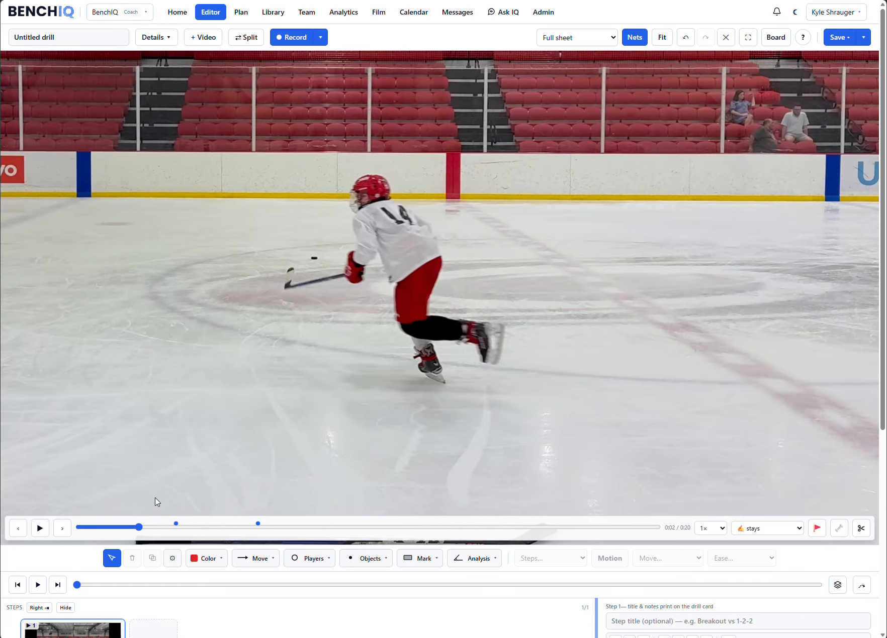
pyautogui.click(123, 528)
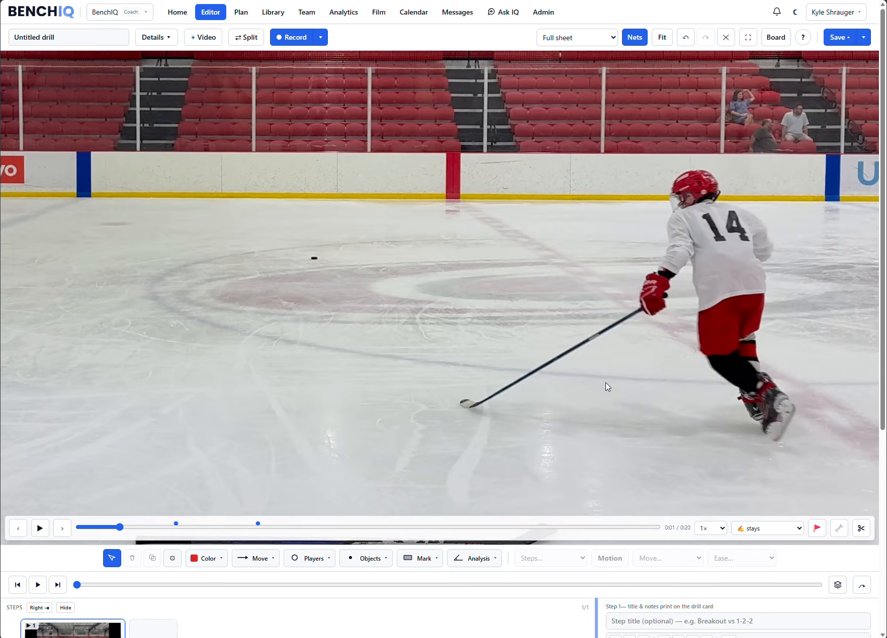
pyautogui.click(62, 532)
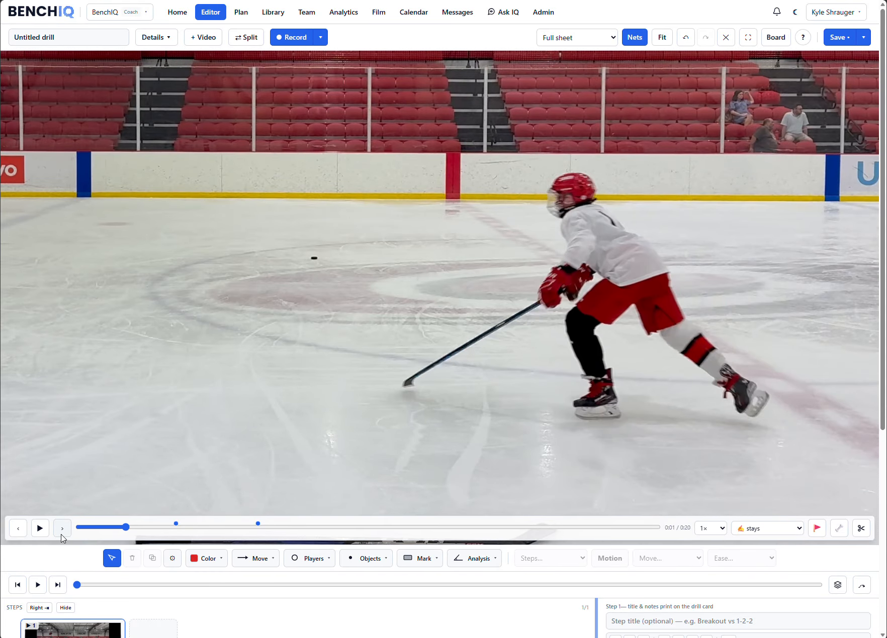
# - Detect the player's skeleton and recolour its joints green and its connecting lines yellow
pyautogui.click(839, 532)
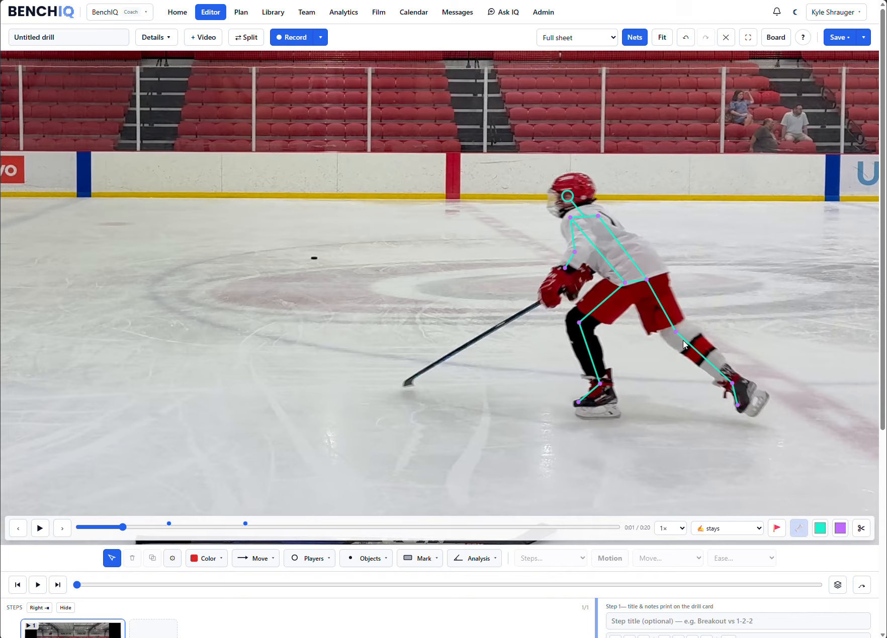
pyautogui.click(840, 529)
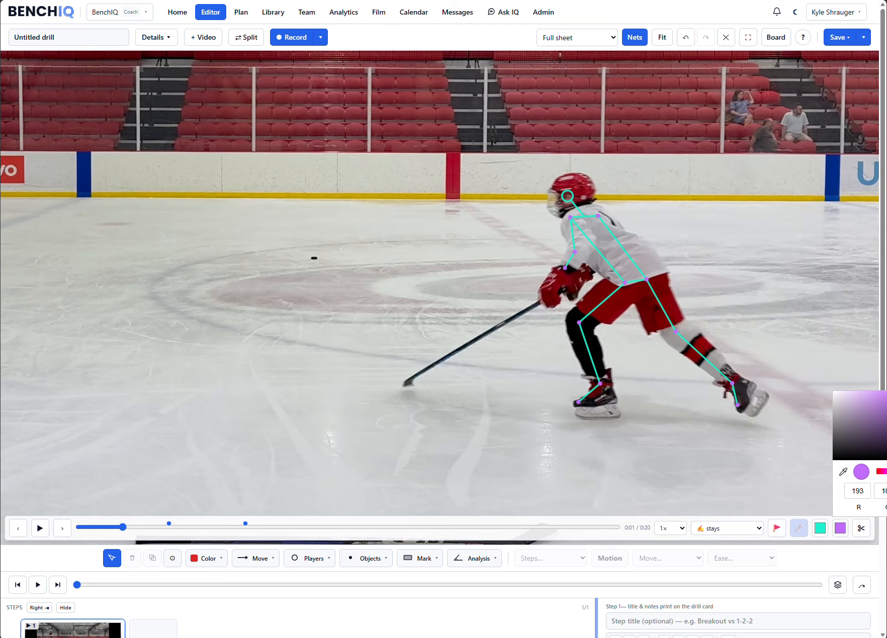
pyautogui.moveTo(885, 471); pyautogui.dragTo(886, 471)
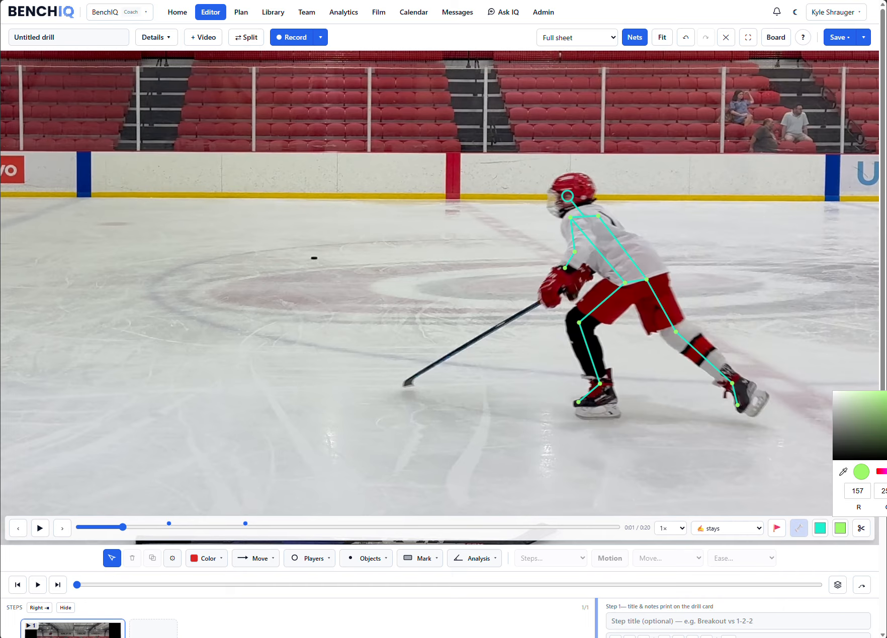
pyautogui.click(819, 528)
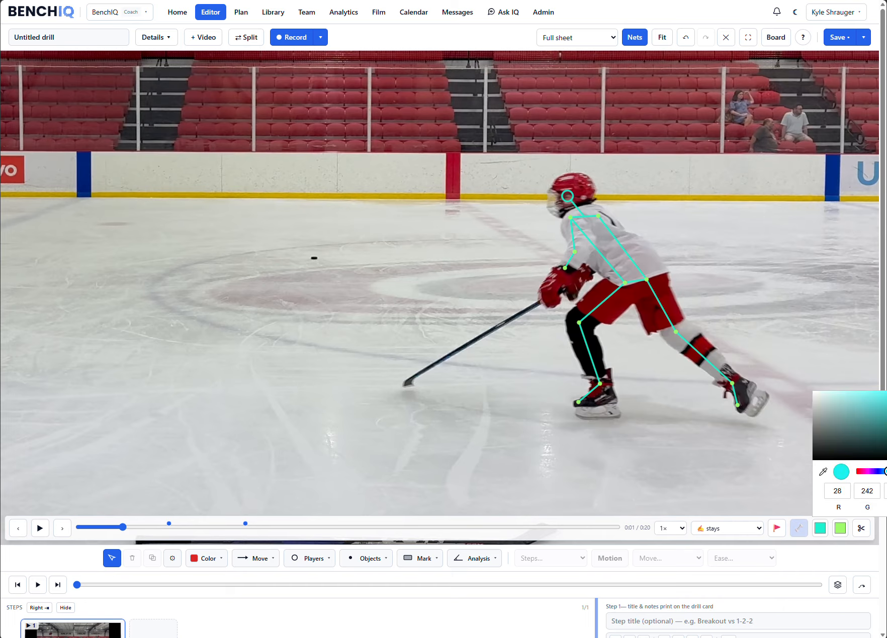
pyautogui.moveTo(886, 472); pyautogui.dragTo(886, 471)
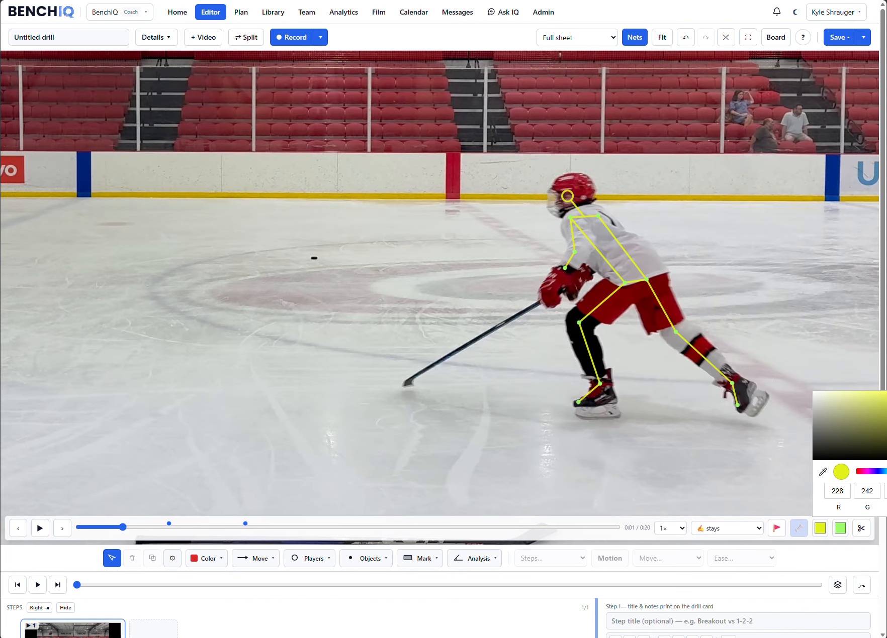
pyautogui.click(749, 448)
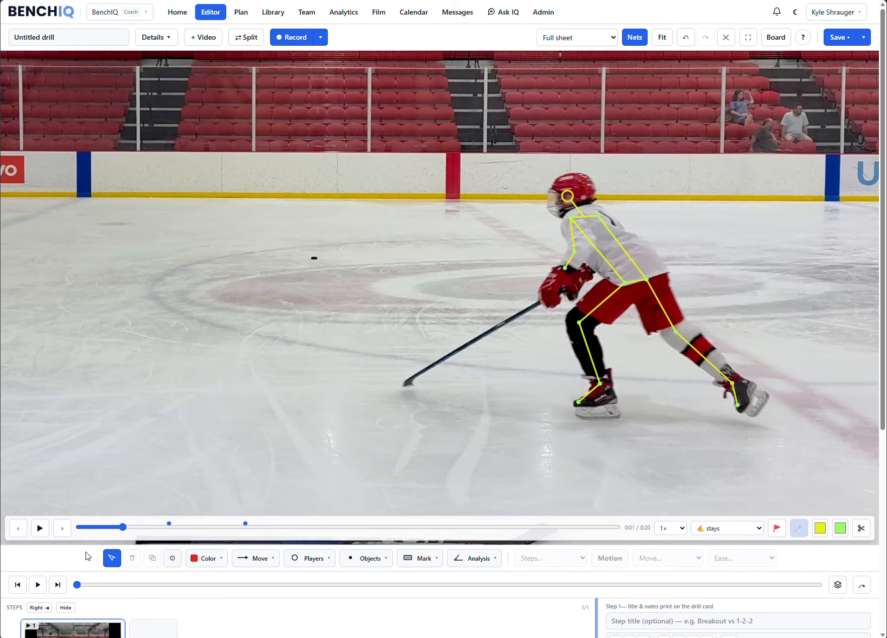
# - Step the clip forward frame by frame to about 0:02 to check how the skeleton follows the player
pyautogui.click(59, 531)
pyautogui.click(59, 531)
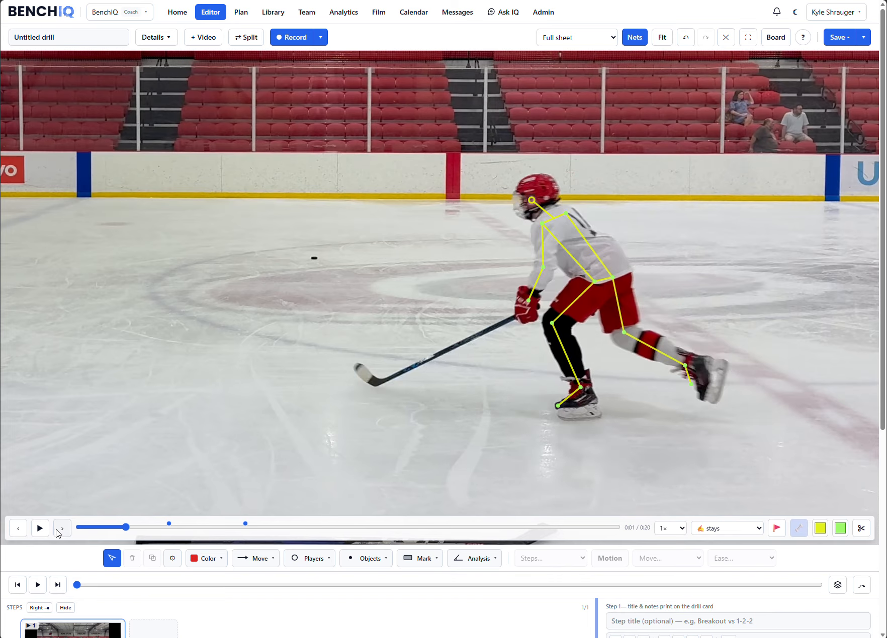
pyautogui.click(59, 532)
pyautogui.click(58, 531)
pyautogui.click(59, 532)
pyautogui.click(59, 531)
pyautogui.click(59, 532)
pyautogui.click(59, 532)
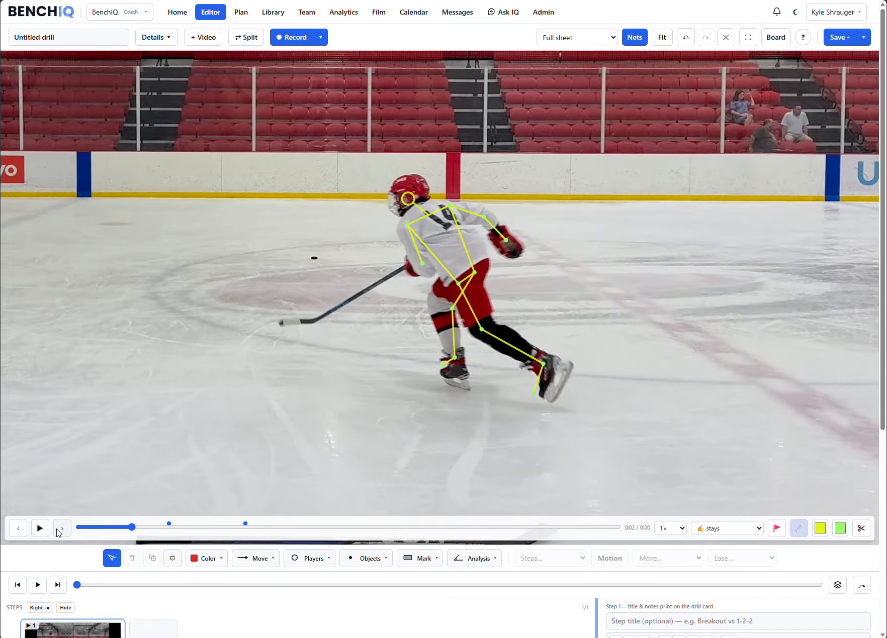
pyautogui.click(59, 532)
pyautogui.click(59, 532)
pyautogui.click(58, 532)
pyautogui.click(59, 532)
pyautogui.click(59, 532)
pyautogui.click(58, 532)
pyautogui.click(58, 531)
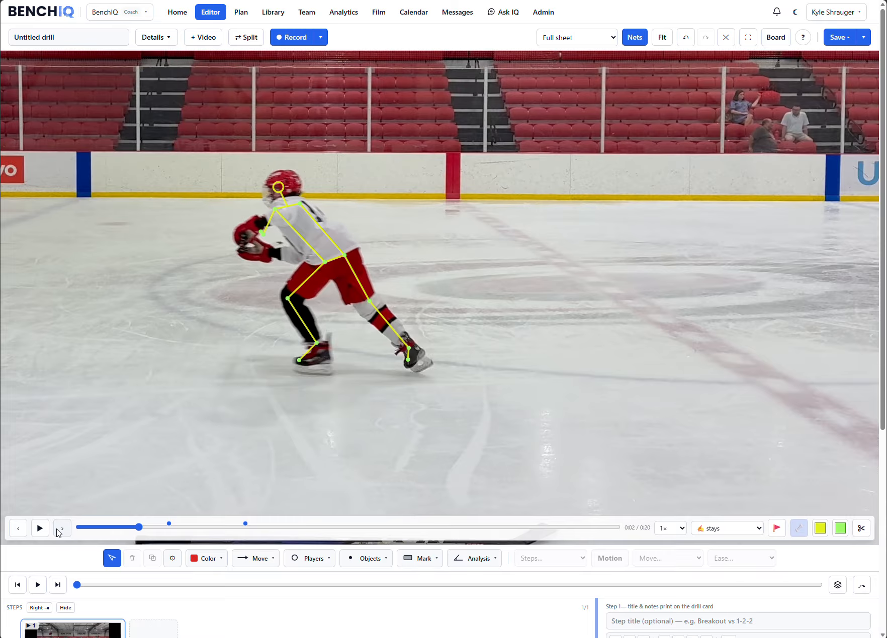
pyautogui.click(59, 531)
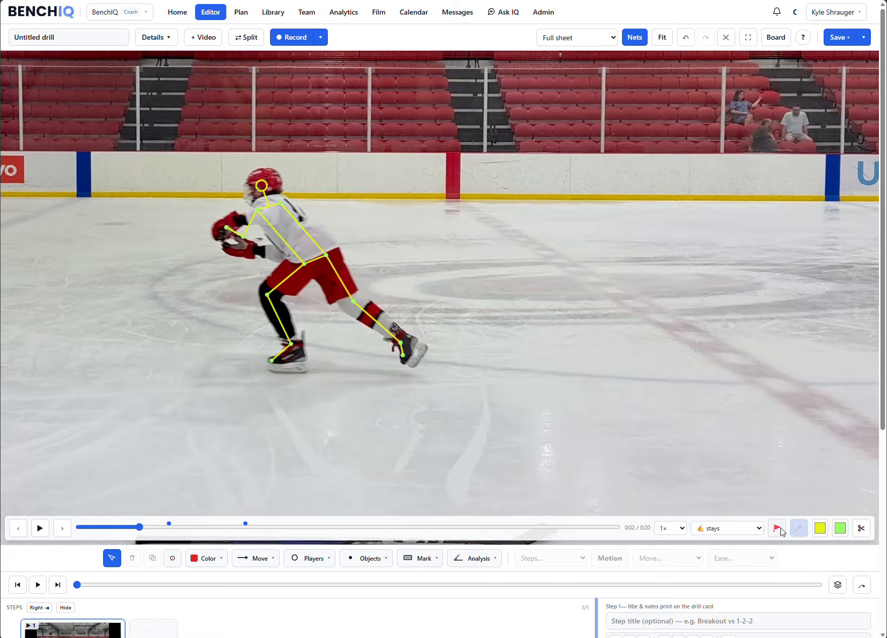
# - Hide the skeleton and place a red Angle at the player's front knee, with its arms along the thigh and lower leg
pyautogui.click(798, 528)
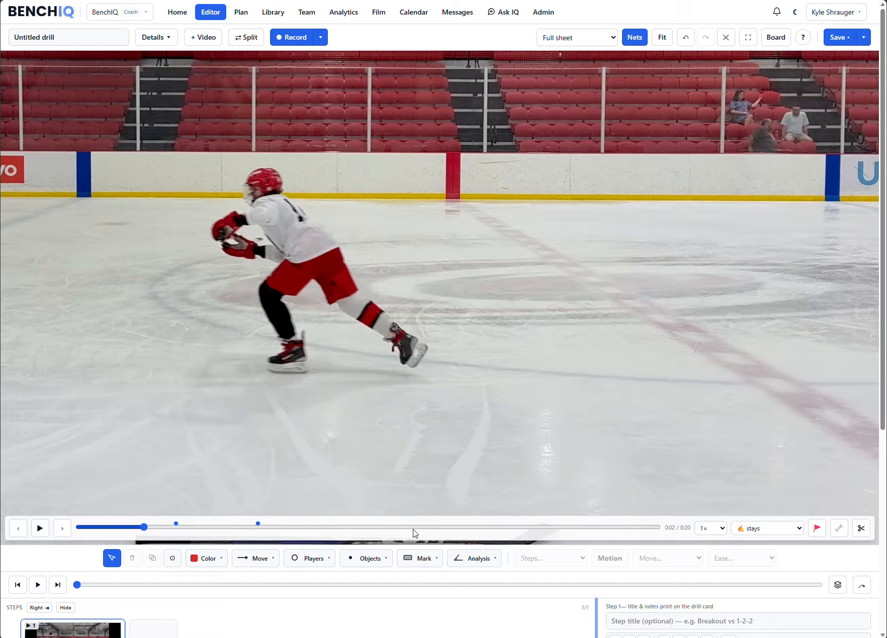
pyautogui.click(470, 561)
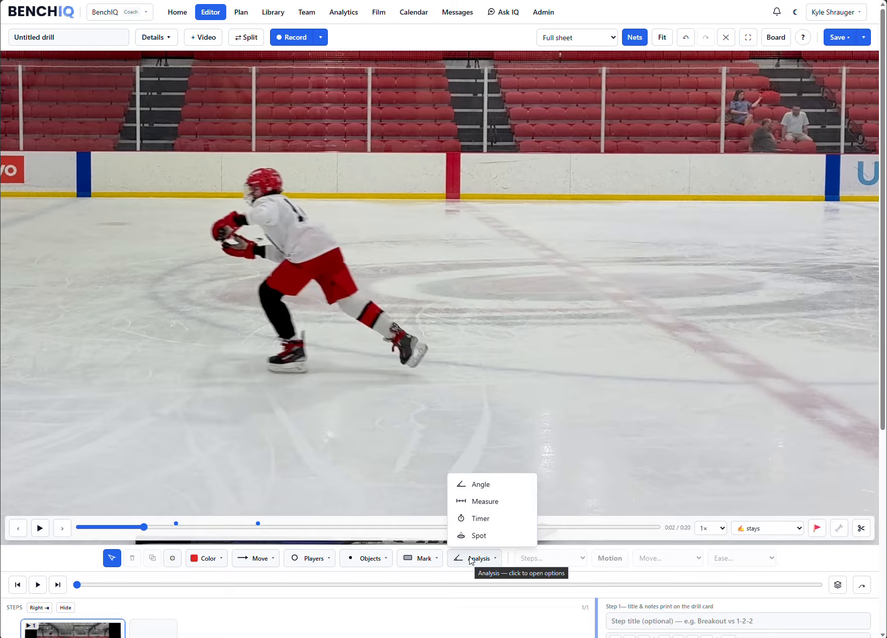
pyautogui.click(477, 486)
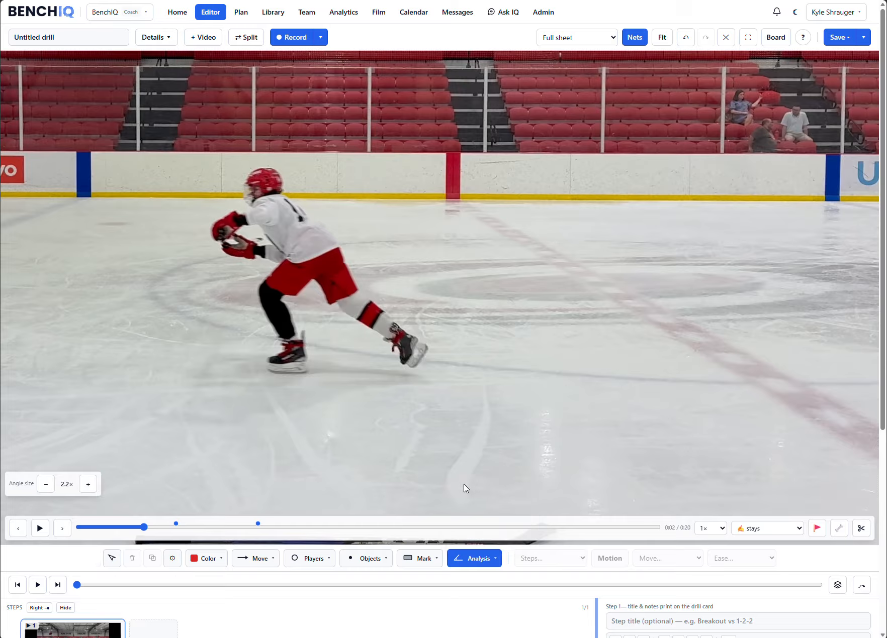
pyautogui.click(285, 300)
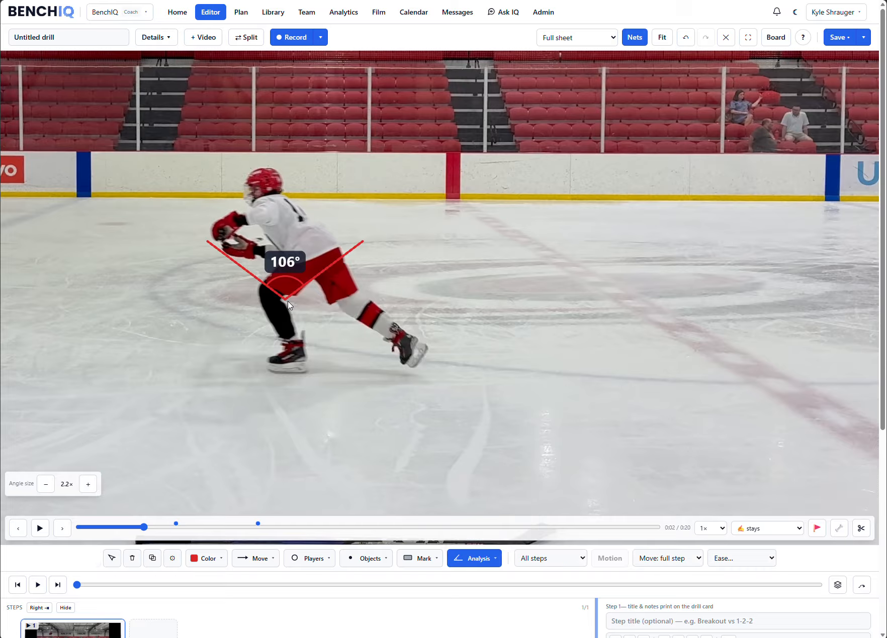
pyautogui.press('Escape')
pyautogui.click(361, 243)
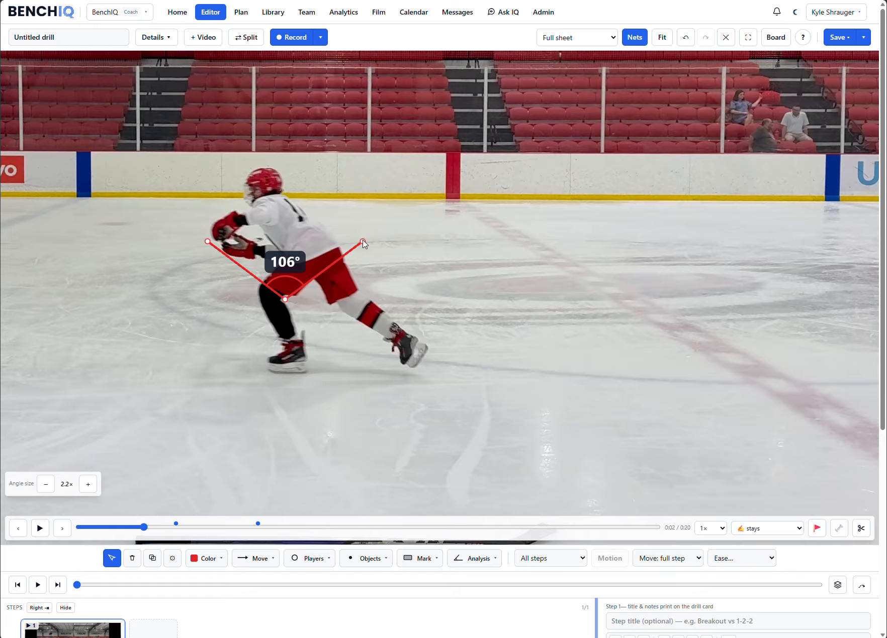
pyautogui.moveTo(362, 241); pyautogui.dragTo(308, 370)
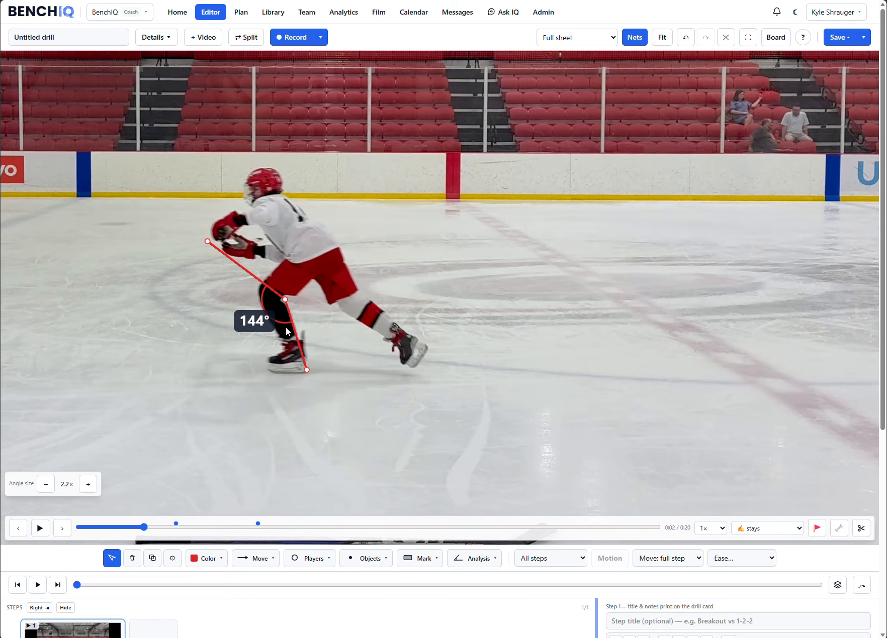
pyautogui.moveTo(207, 241); pyautogui.dragTo(312, 279)
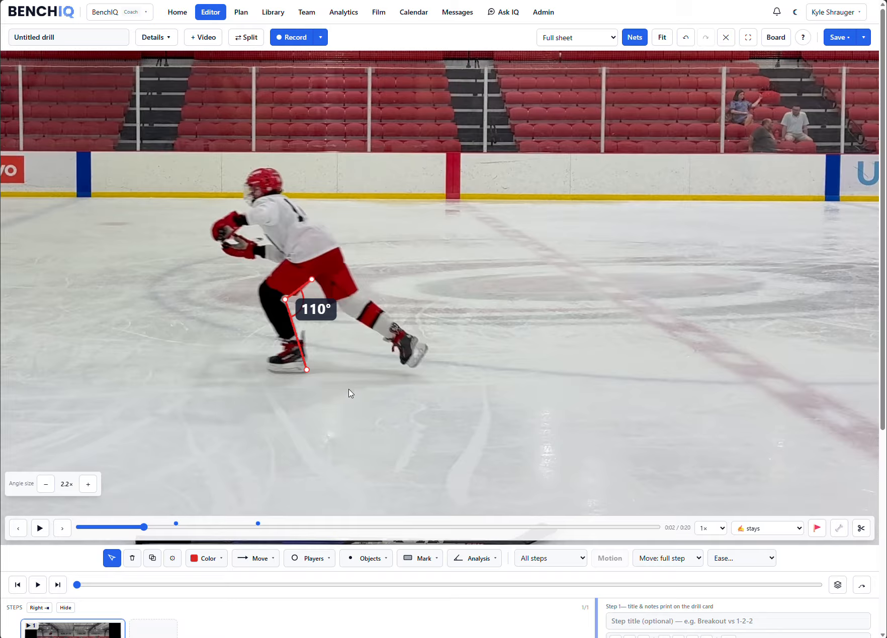
# - Try larger and smaller display sizes for the knee angle, set the angle size to 2.4× and deselect it
pyautogui.click(89, 484)
pyautogui.click(90, 485)
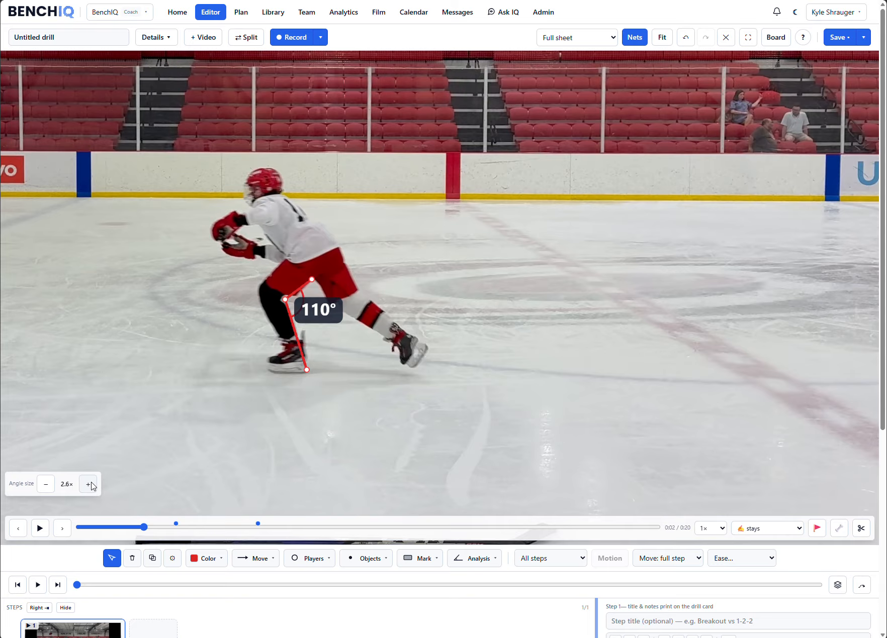
pyautogui.click(46, 486)
pyautogui.click(48, 488)
pyautogui.click(47, 488)
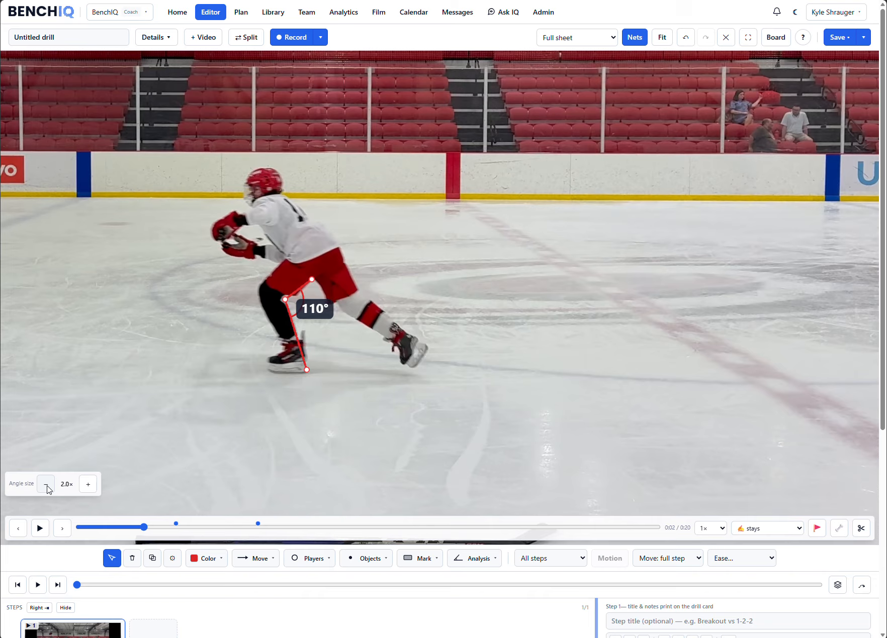
pyautogui.click(88, 484)
pyautogui.click(88, 484)
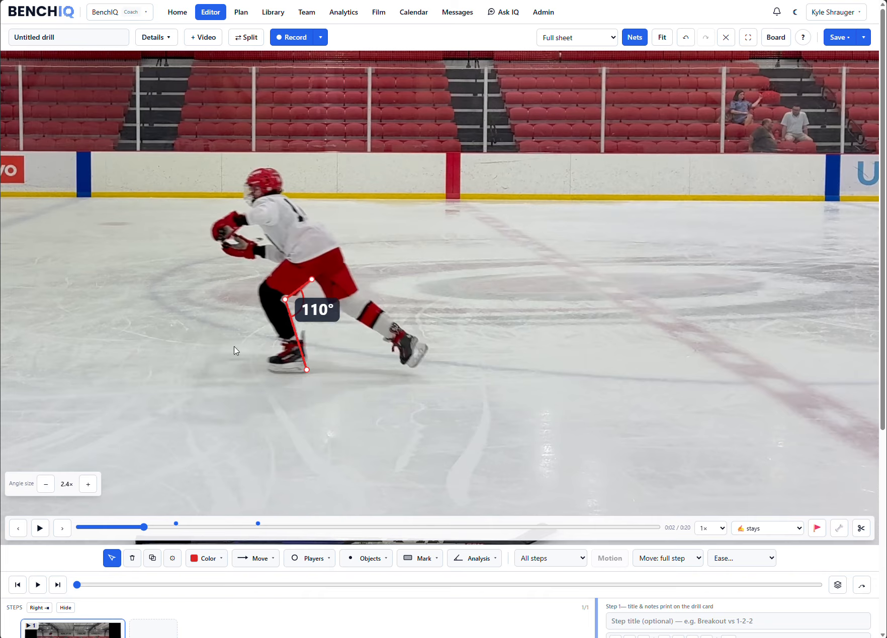
pyautogui.click(218, 386)
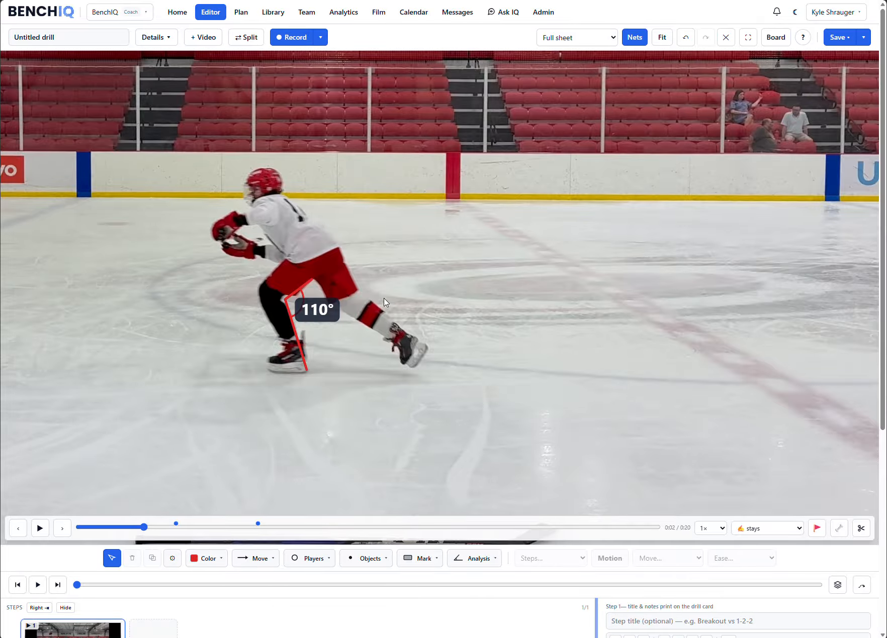
# - Delete the red knee angle and turn skeleton detection back on with the clip zoomed in on the player
pyautogui.click(293, 302)
pyautogui.press('Delete')
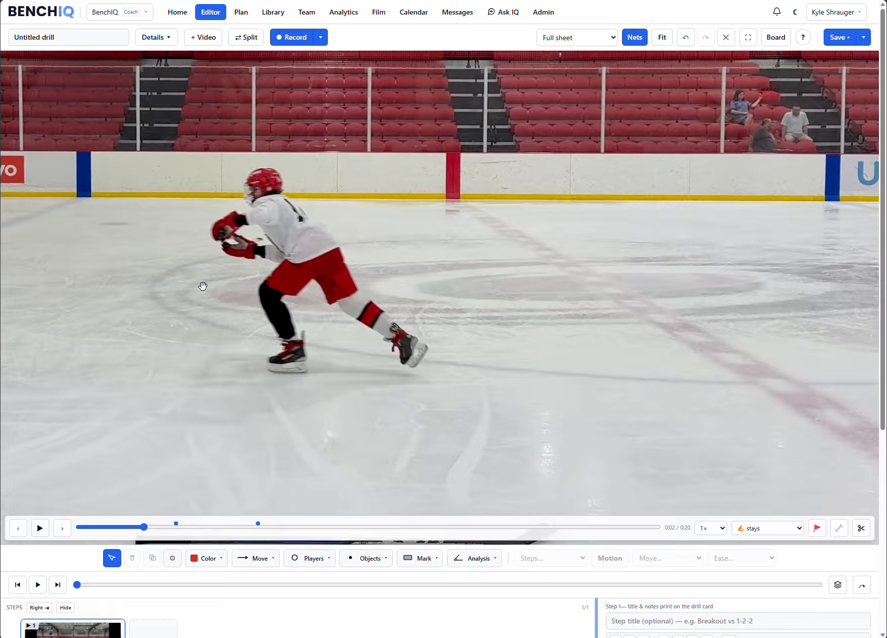
pyautogui.scroll(1, 237, 287)
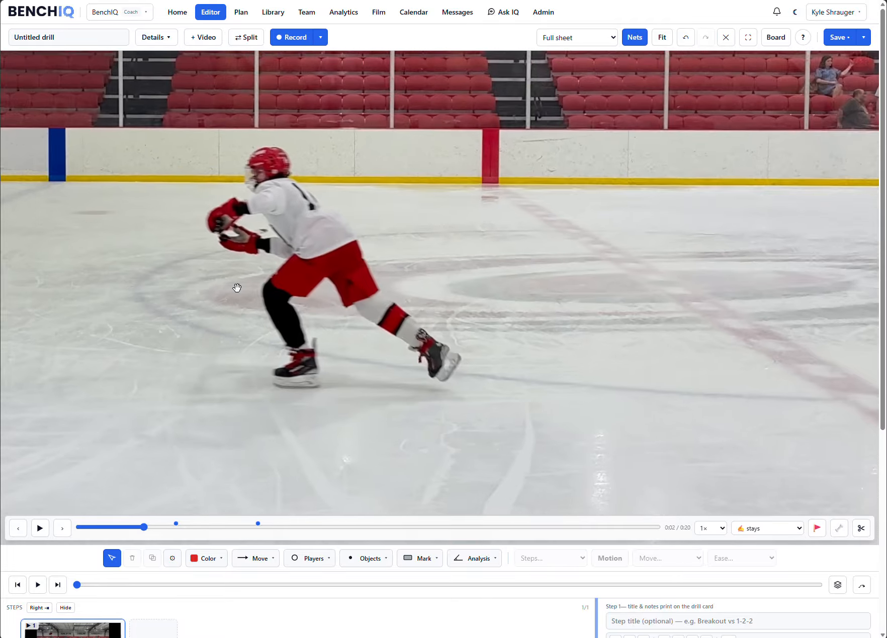
pyautogui.scroll(1, 237, 288)
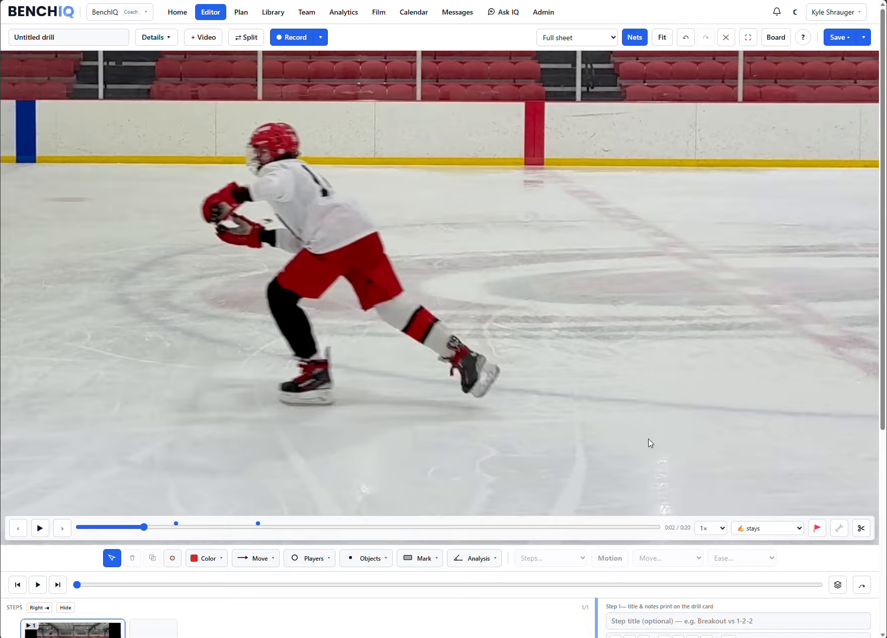
pyautogui.click(838, 529)
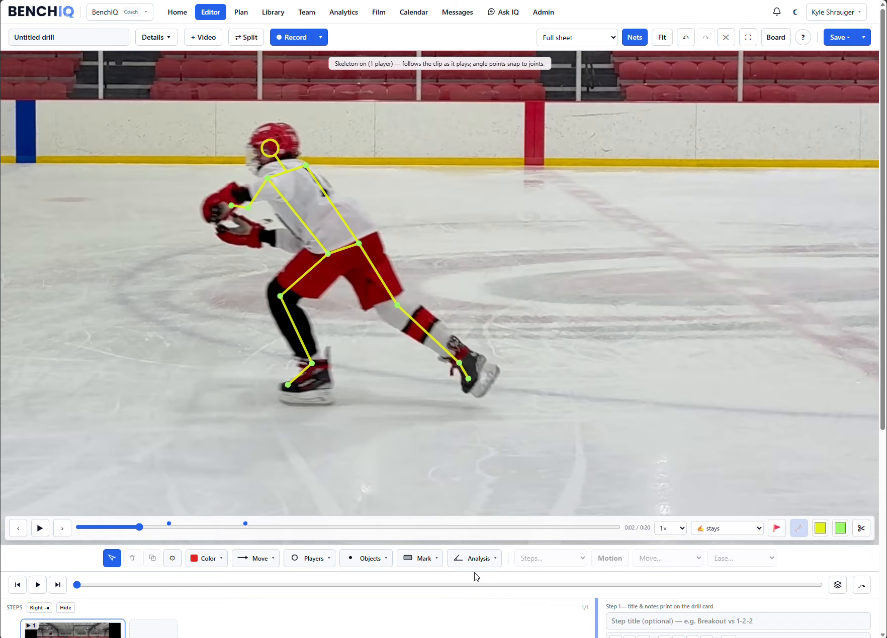
# - Place a green Angle on the player's front leg and snap its points to the skeleton's ankle, knee and hip joints
pyautogui.click(473, 559)
pyautogui.click(467, 485)
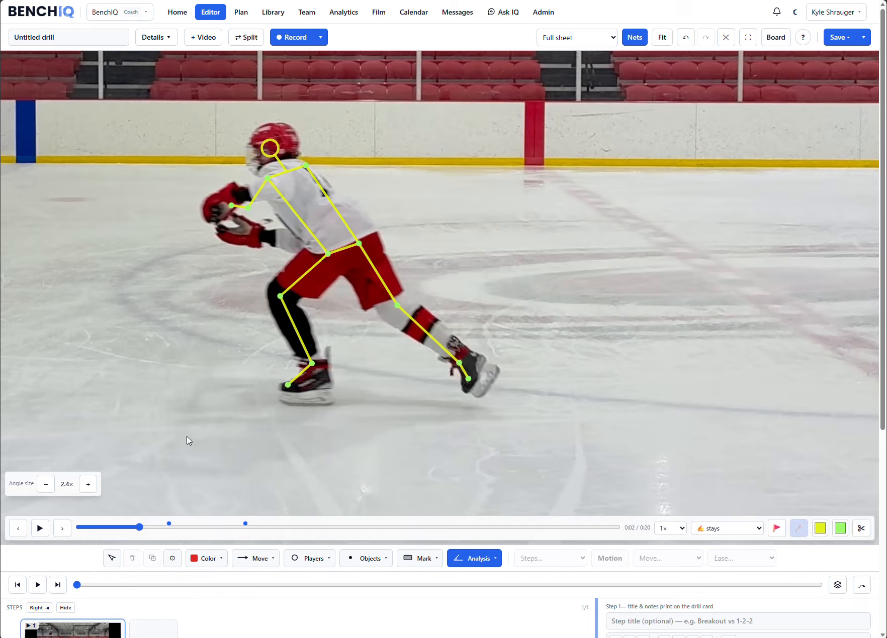
pyautogui.click(199, 567)
pyautogui.click(256, 506)
pyautogui.click(258, 338)
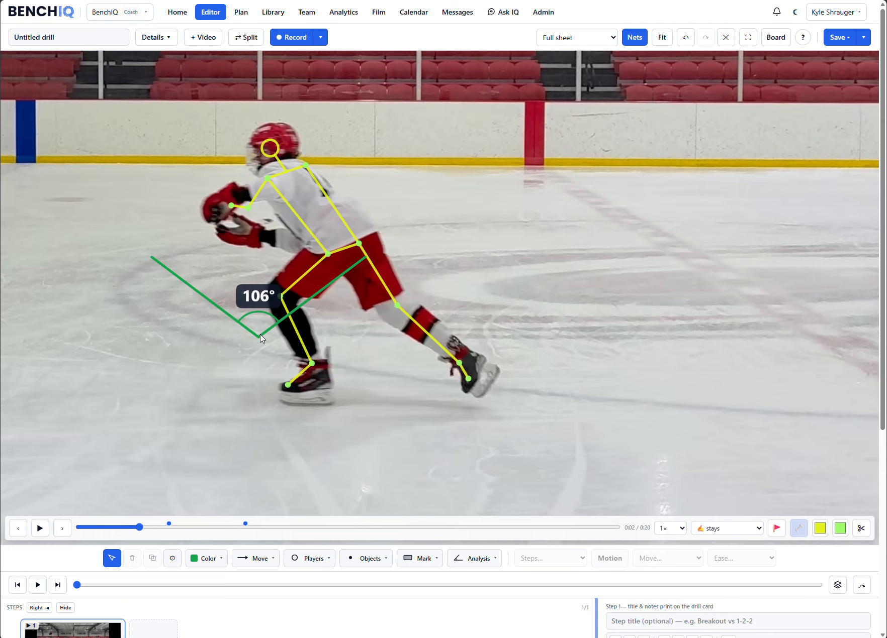
pyautogui.click(360, 263)
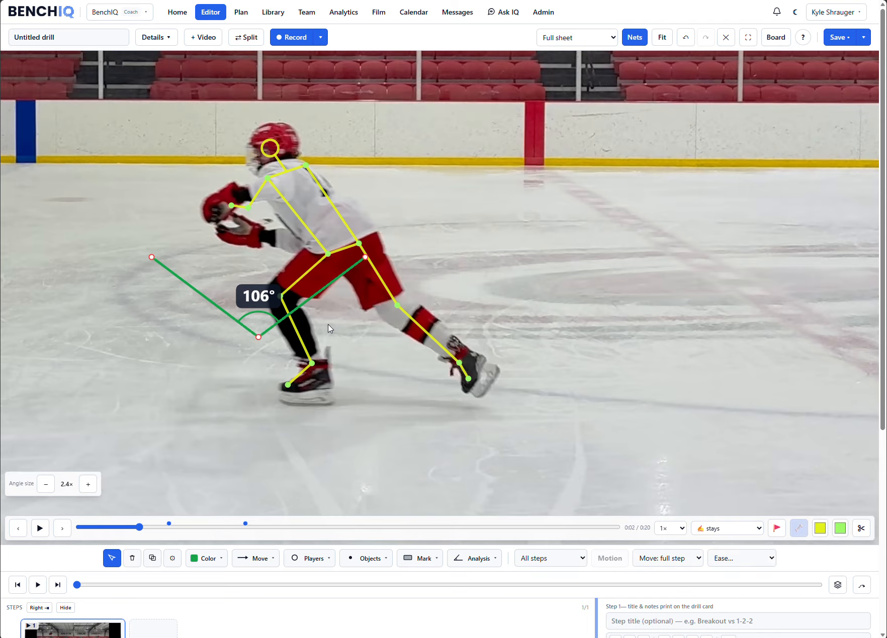
pyautogui.moveTo(366, 257); pyautogui.dragTo(313, 364)
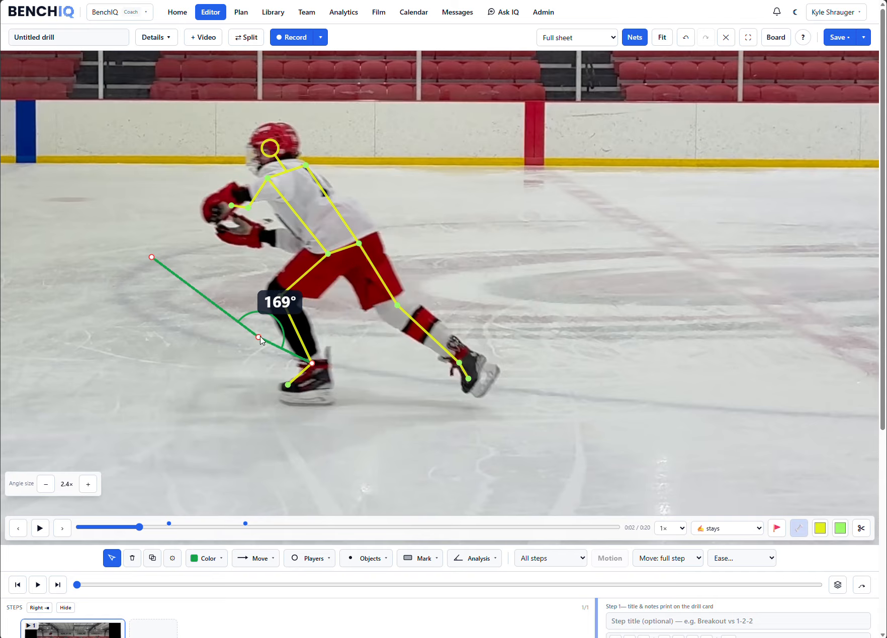
pyautogui.moveTo(261, 338); pyautogui.dragTo(280, 297)
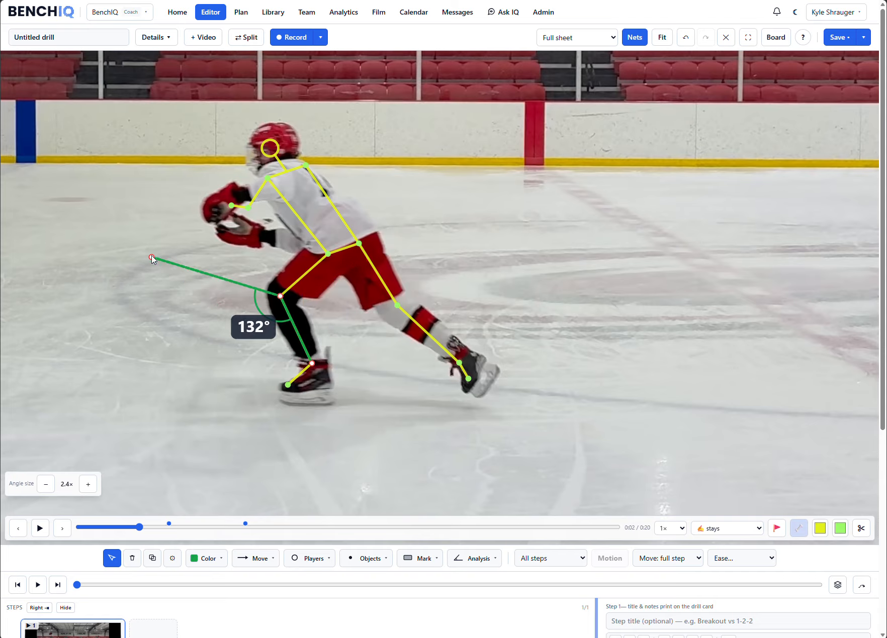
pyautogui.moveTo(151, 257); pyautogui.dragTo(322, 258)
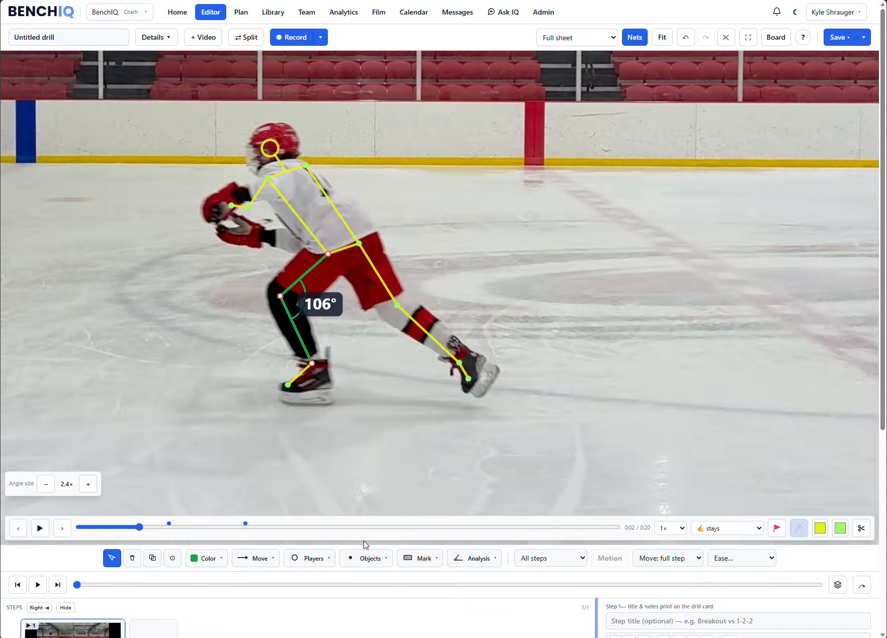
# - Step the clip back several frames to examine how the green knee angle changes with the skeleton
pyautogui.click(21, 532)
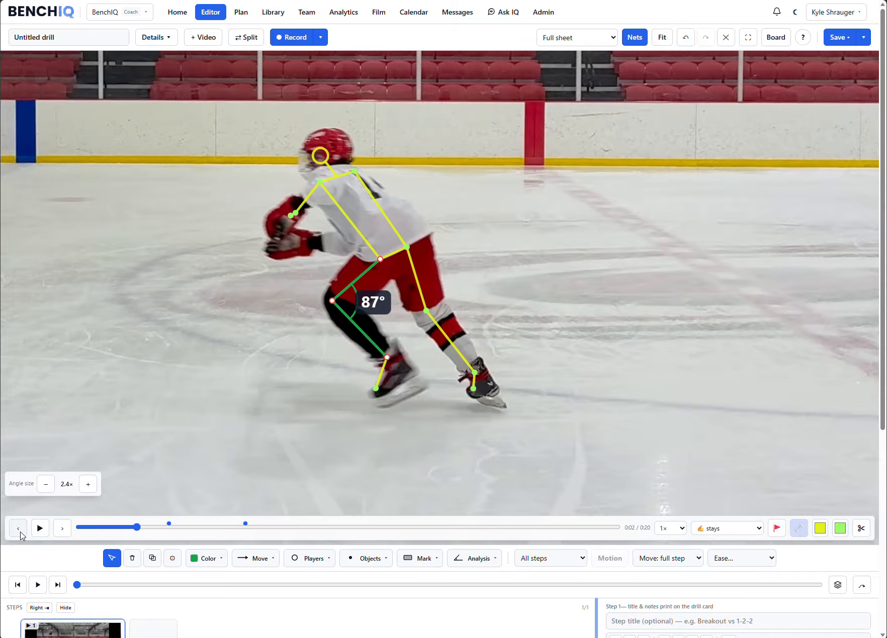
pyautogui.click(20, 533)
pyautogui.click(20, 532)
pyautogui.click(20, 533)
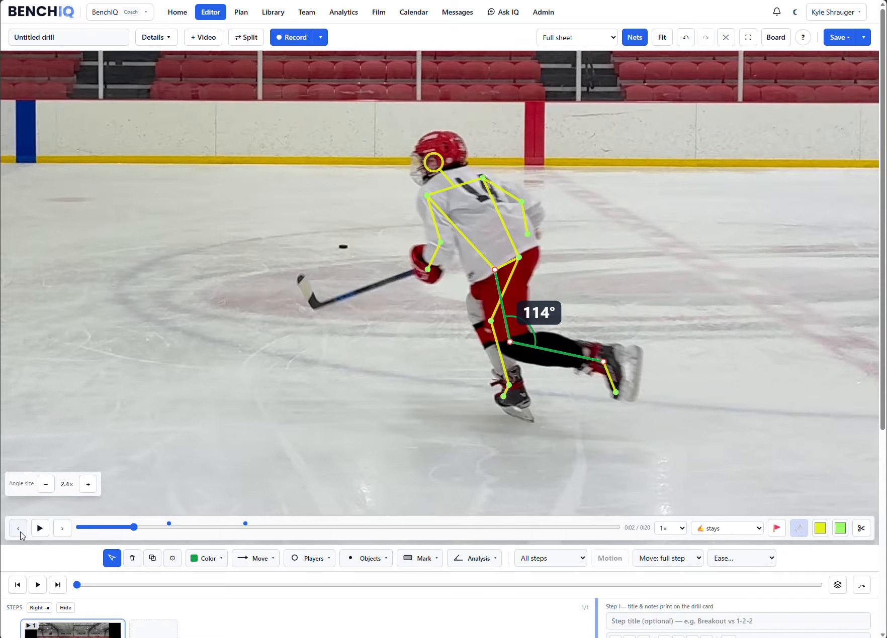
pyautogui.click(20, 533)
pyautogui.click(20, 533)
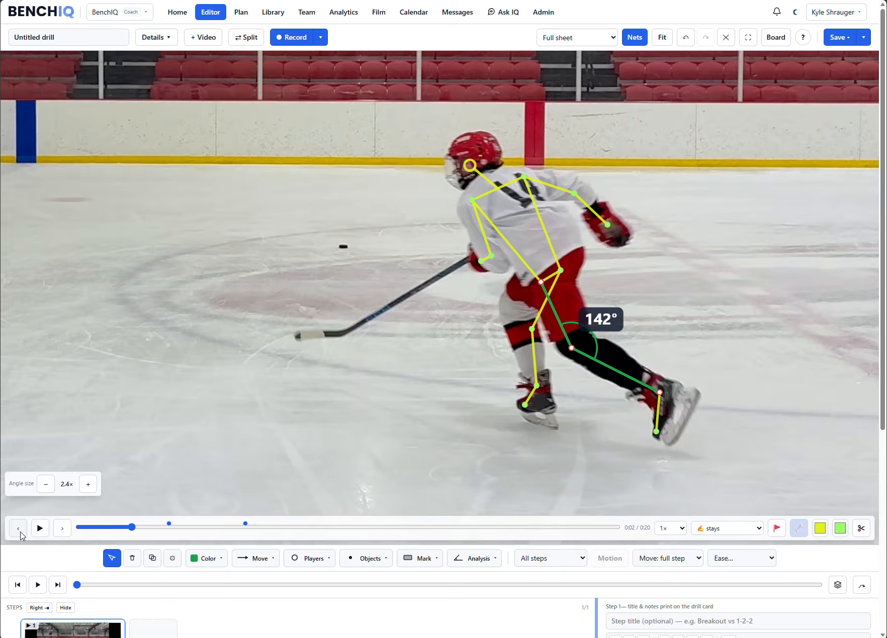
# - Step the clip forward frame by frame past the front-leg landing to examine the knee angle through the stride
pyautogui.click(61, 530)
pyautogui.click(61, 530)
pyautogui.click(61, 530)
pyautogui.click(61, 530)
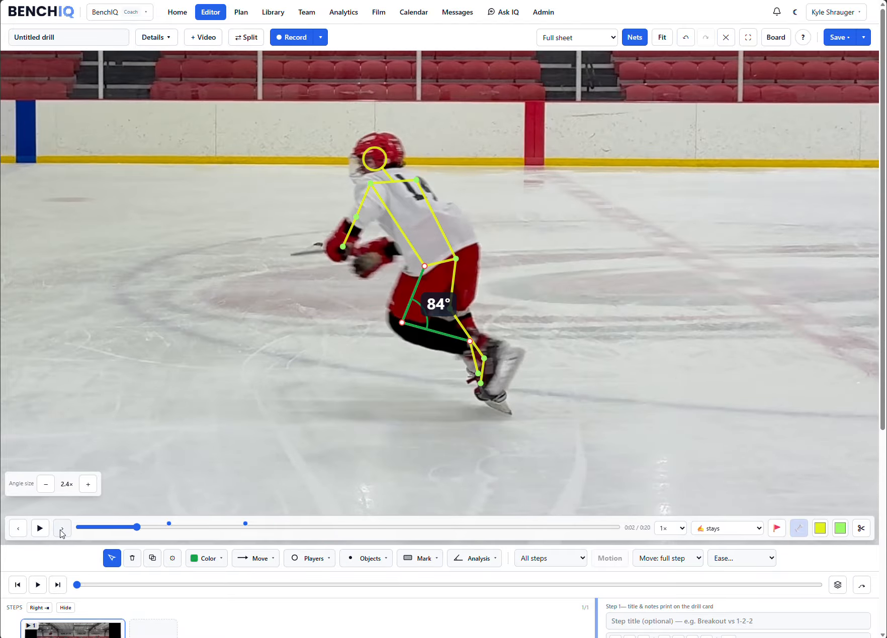
pyautogui.click(61, 530)
pyautogui.click(62, 530)
pyautogui.click(61, 531)
pyautogui.click(61, 531)
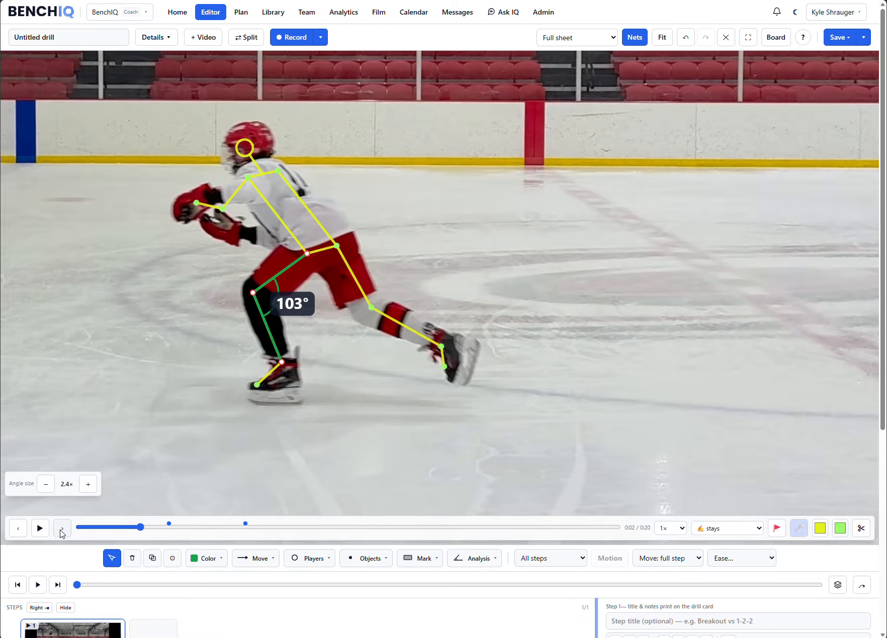
pyautogui.click(61, 531)
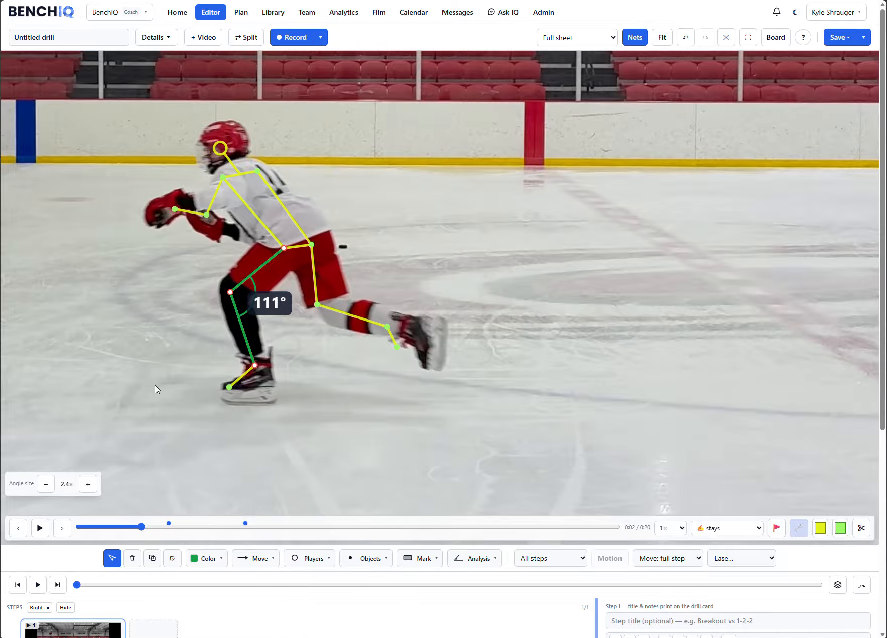
pyautogui.moveTo(133, 366); pyautogui.dragTo(140, 369)
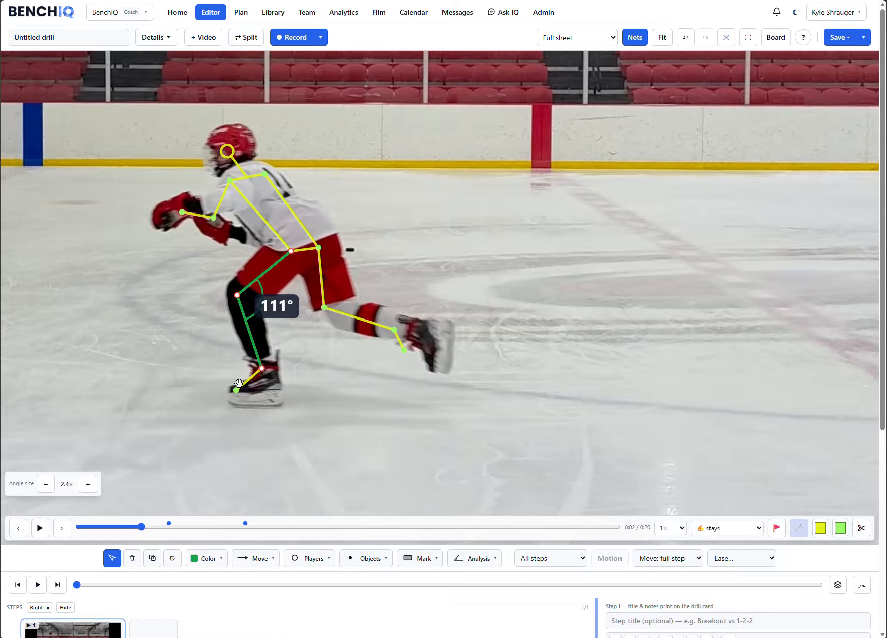